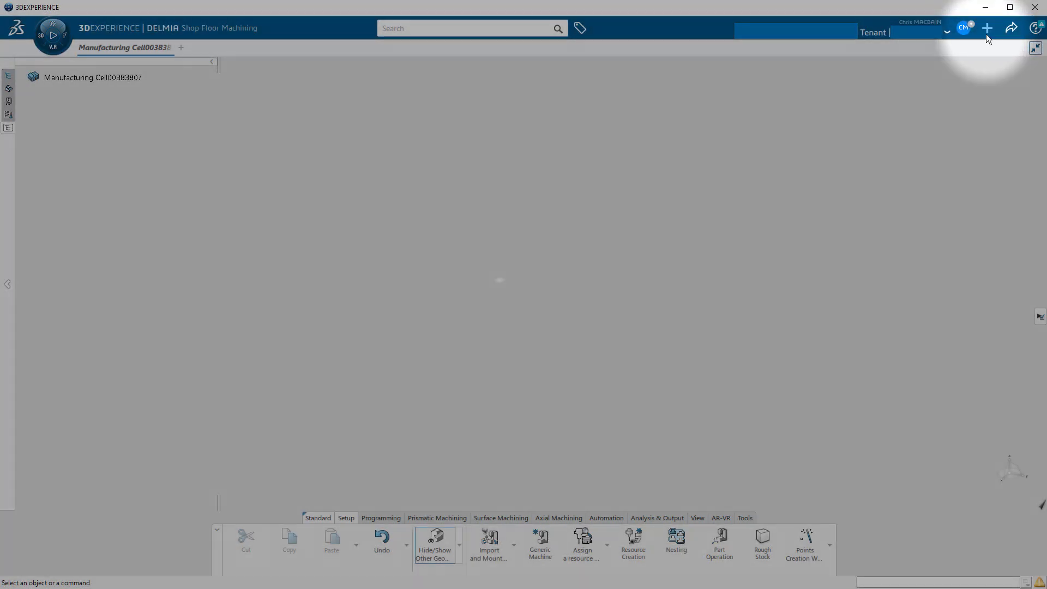
Import the SolidWorks part file Cuts.SLDPRT from disk and dismiss the operation report
left_click(986, 34)
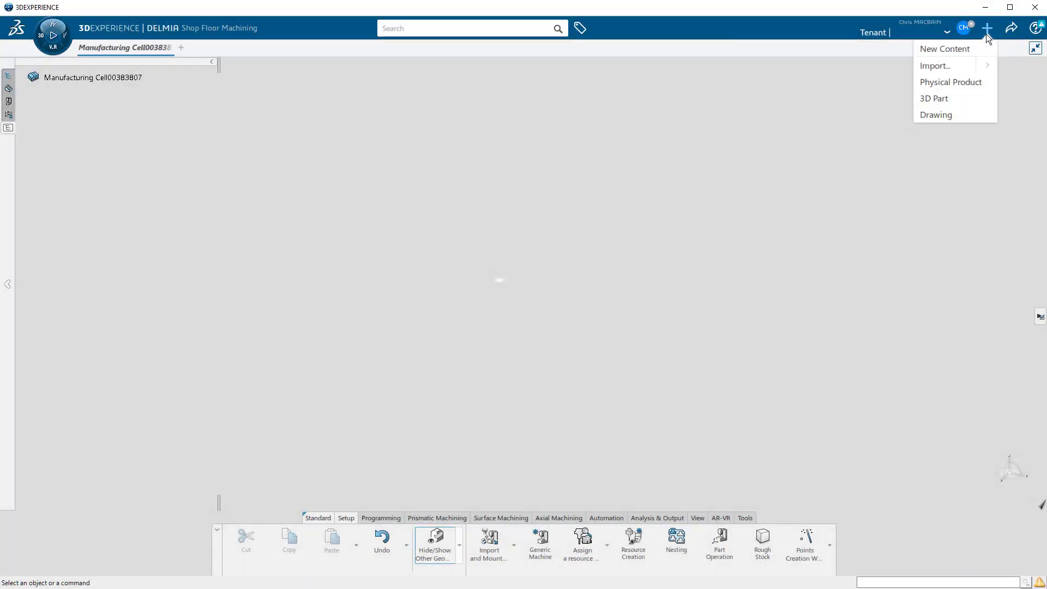
left_click(938, 70)
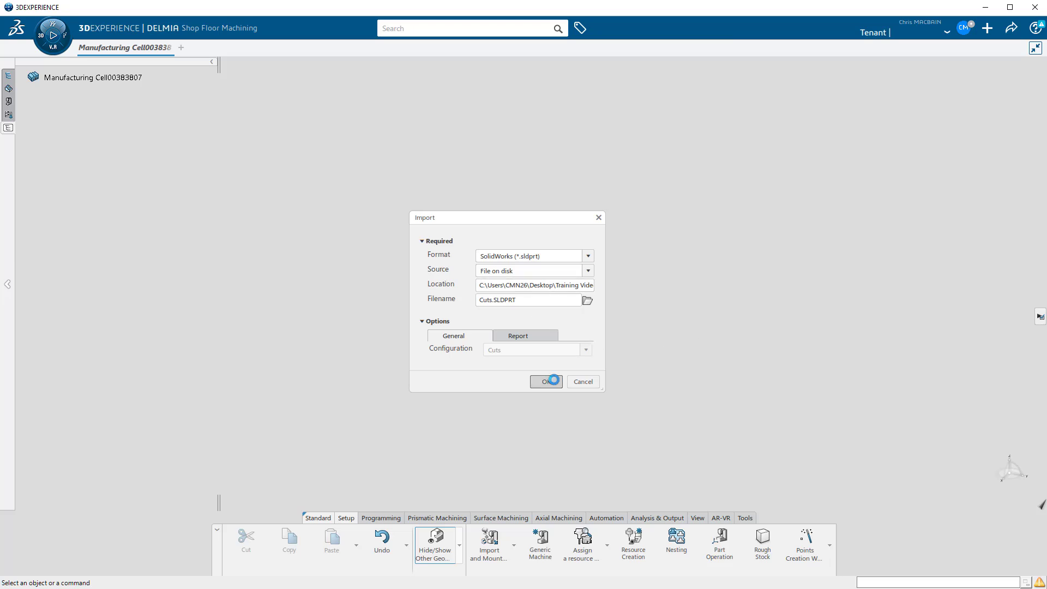
left_click(546, 381)
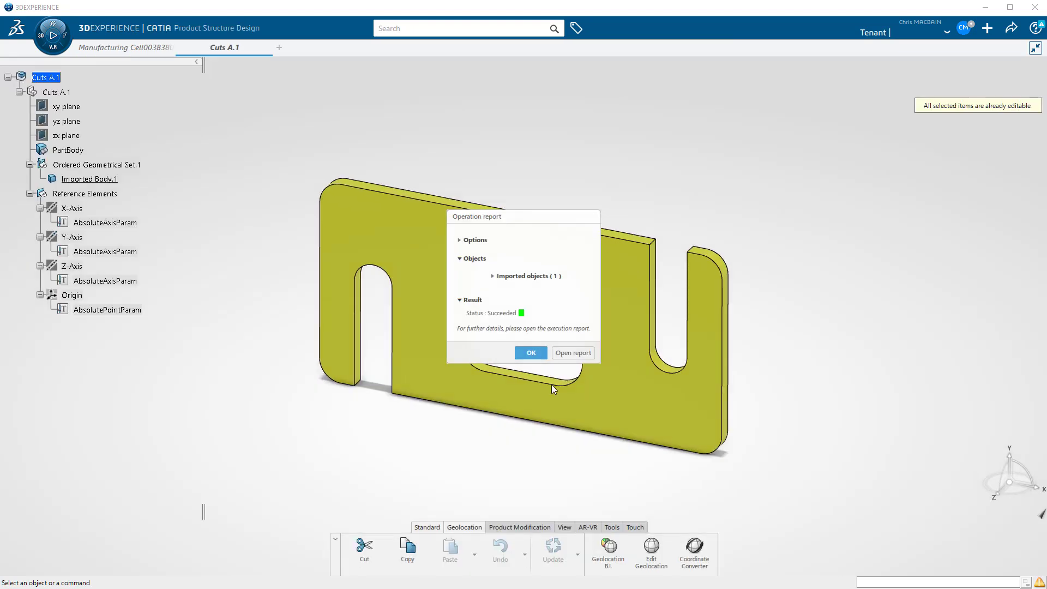
left_click(530, 353)
Import the Cuts A.1 product into the manufacturing cell with the Shop Floor Machining Wizard and accept the default generic 3-axis machine
left_click(121, 48)
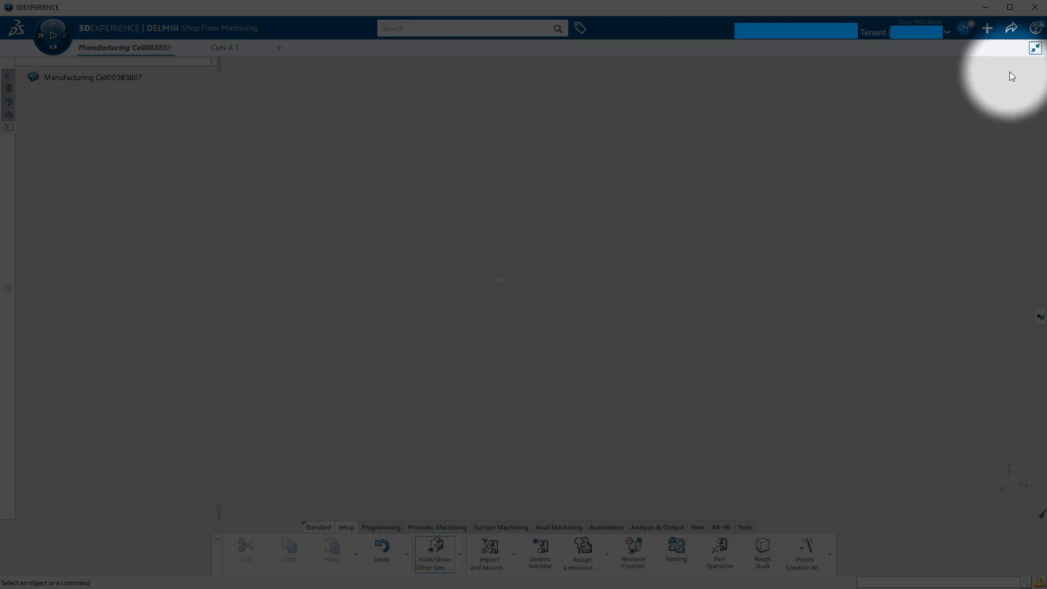
left_click(1035, 29)
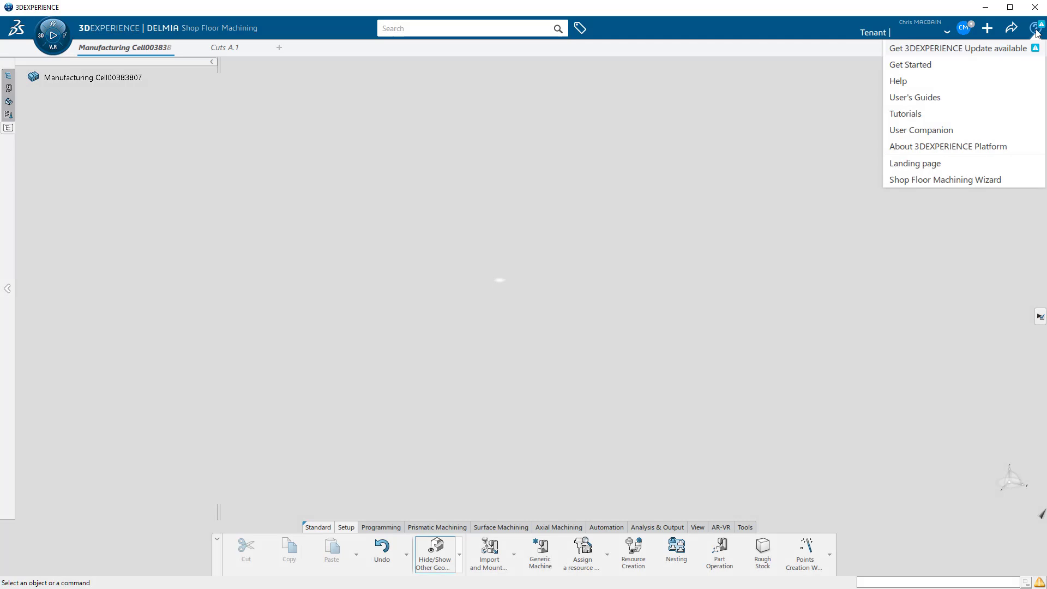
left_click(954, 179)
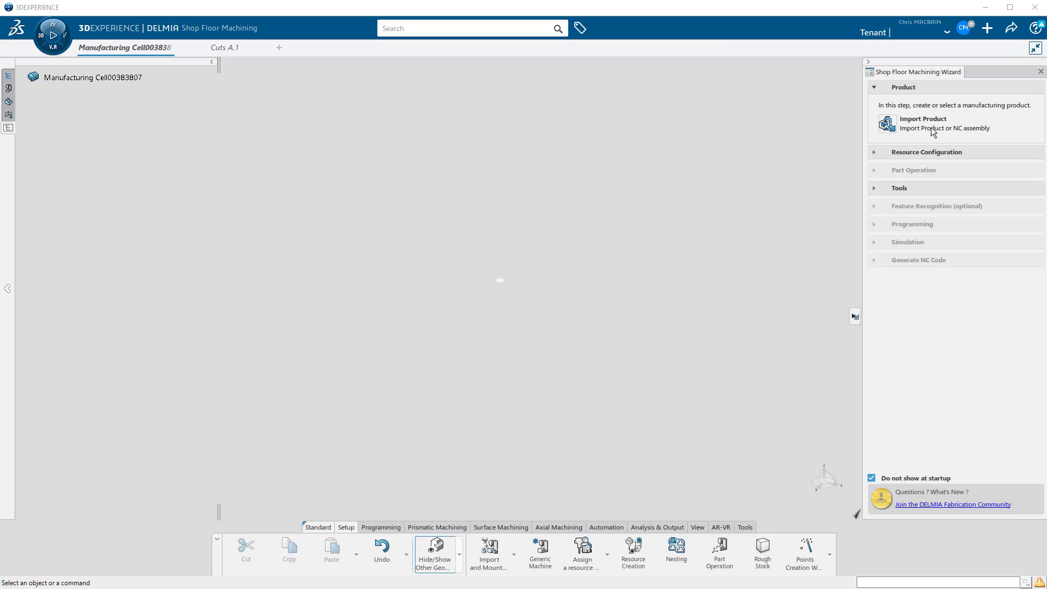
left_click(890, 128)
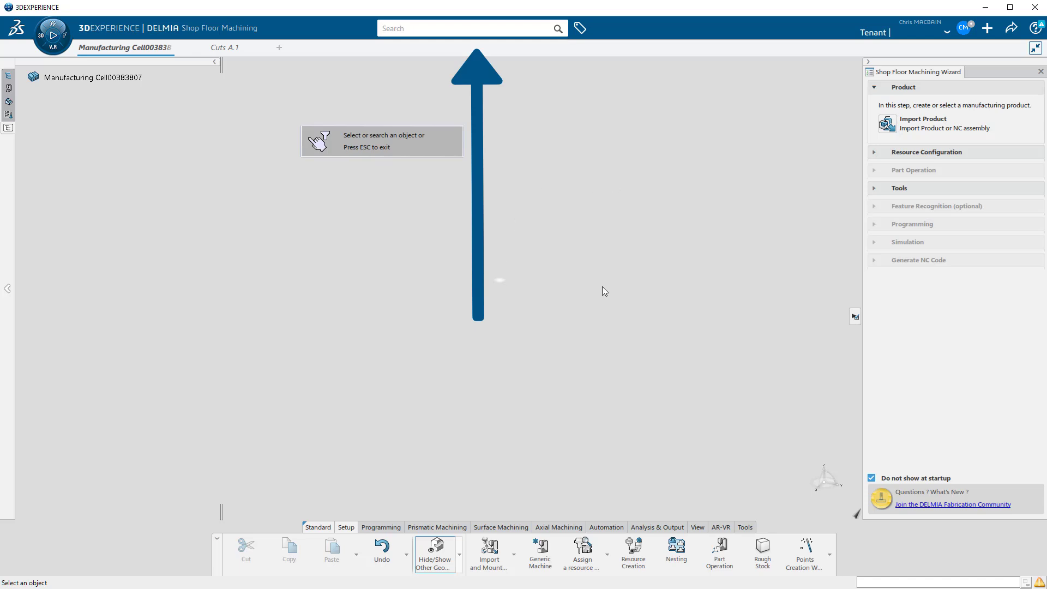
left_click(228, 47)
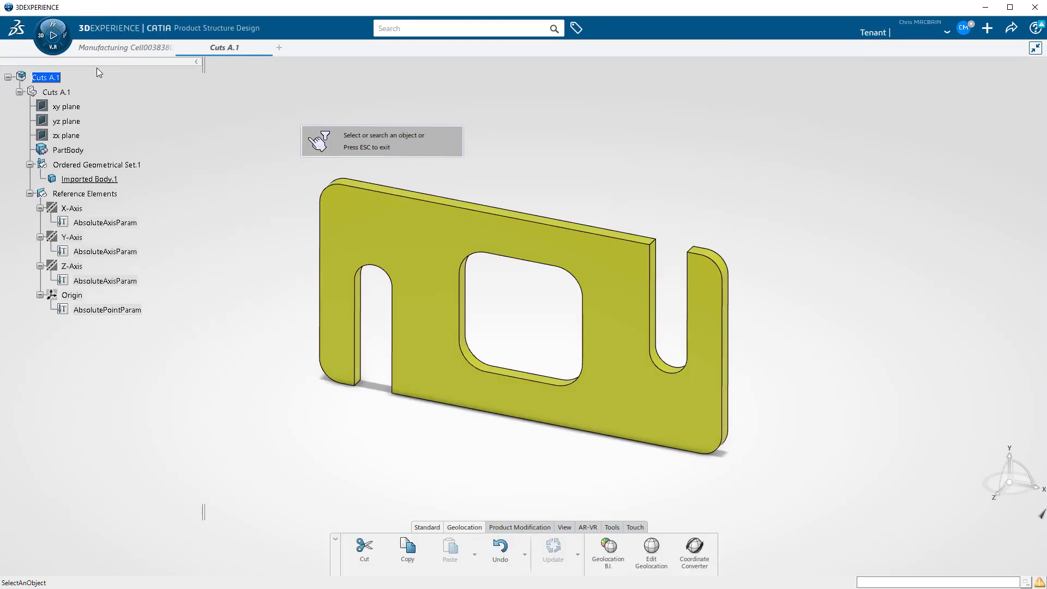
left_click(55, 78)
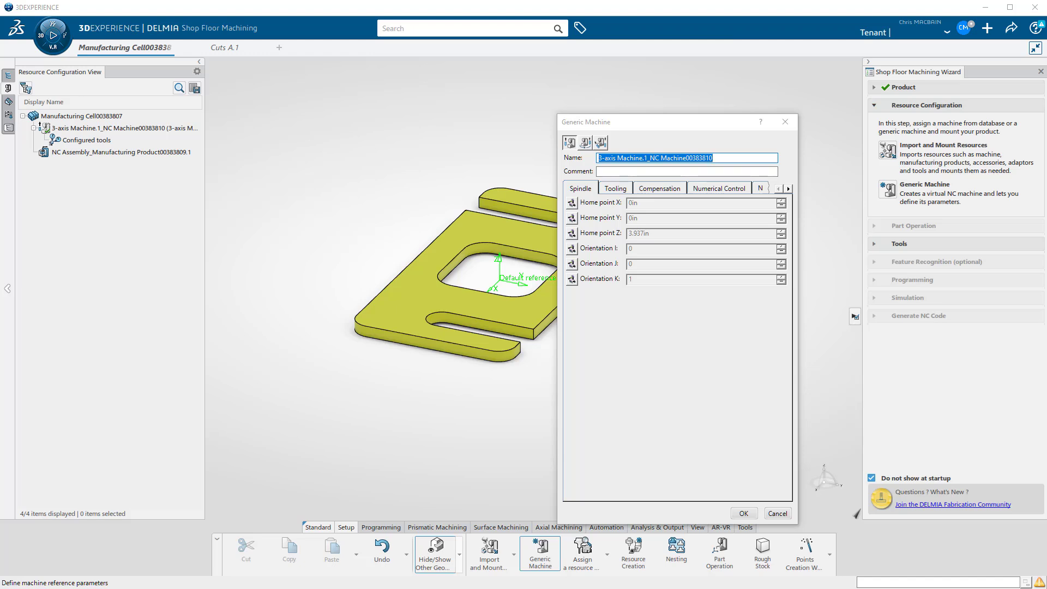
key("Return")
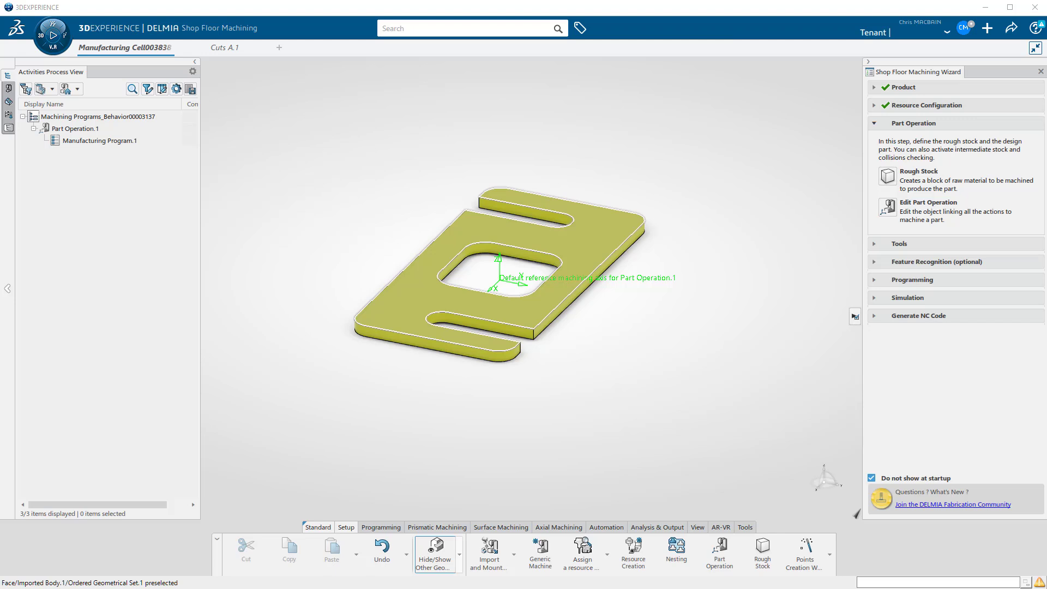
Create a rectangular rough stock as a new 3D part around the imported plate body, keeping the default dimensions
left_click(894, 182)
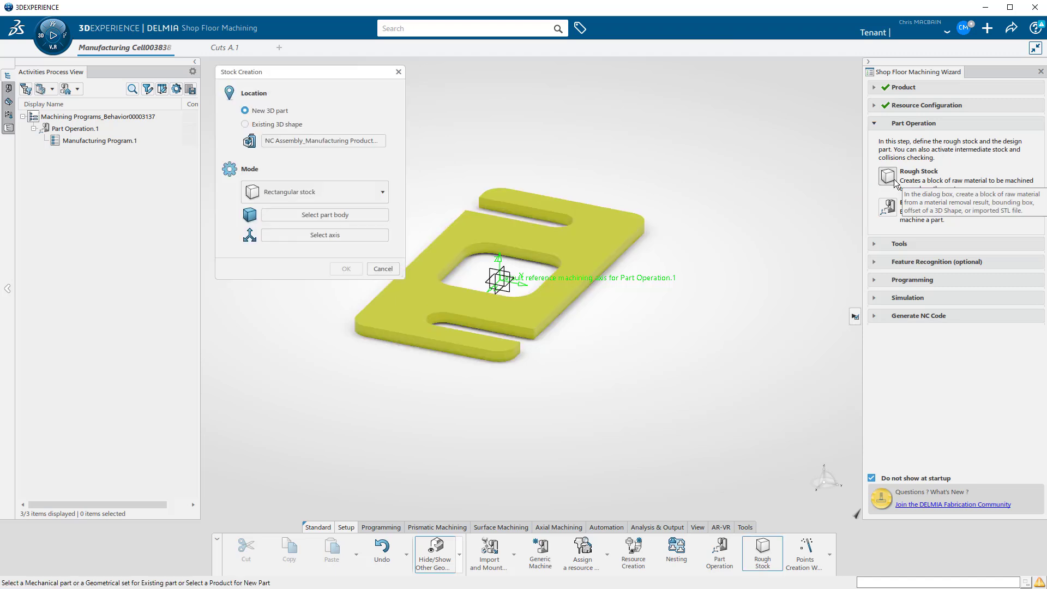
left_click(343, 216)
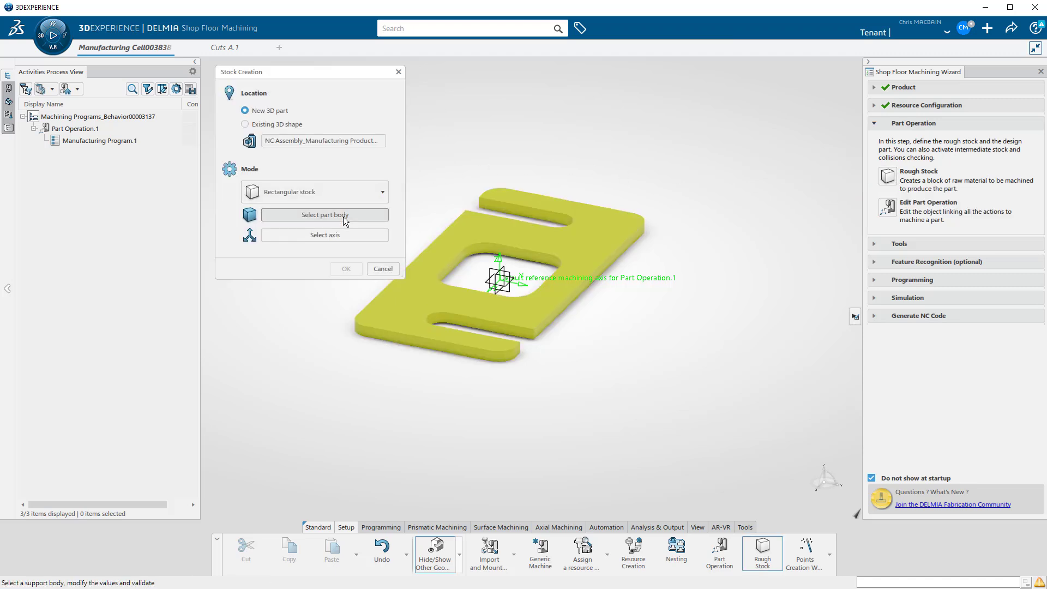
left_click(495, 228)
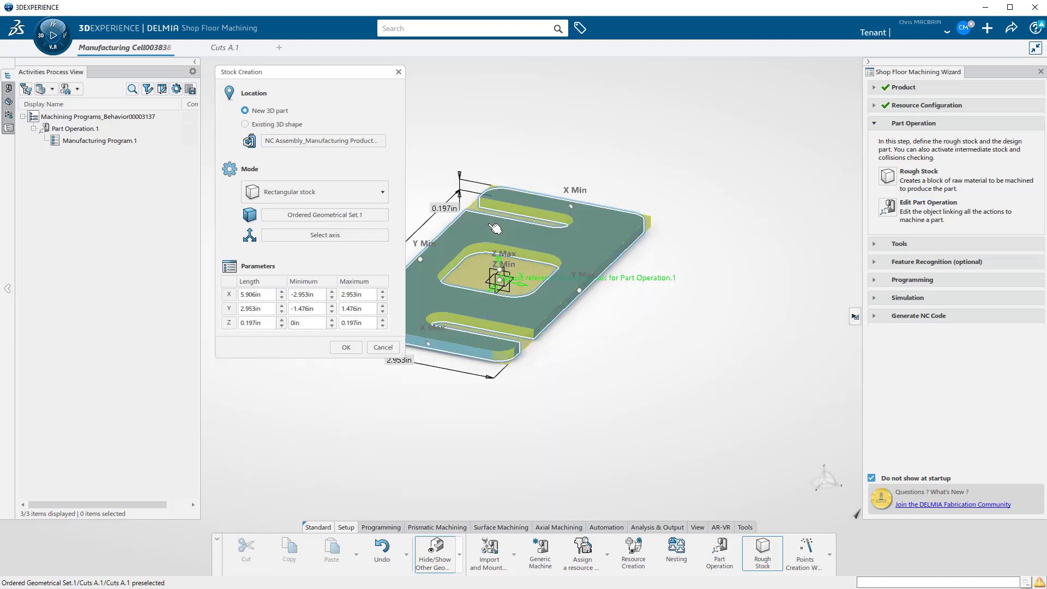
left_click_drag(297, 74, 198, 94)
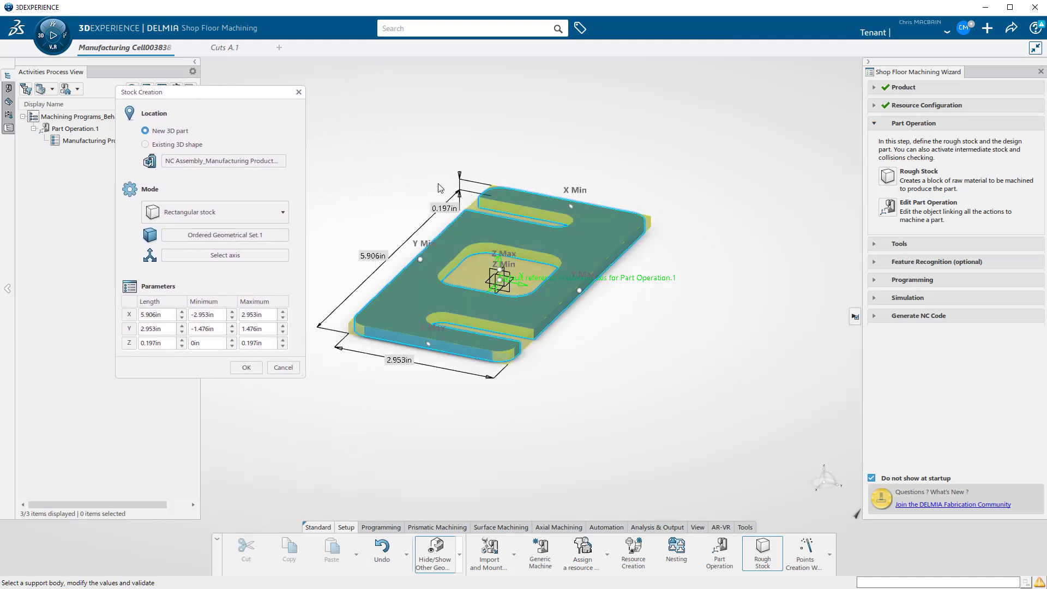
left_click(246, 368)
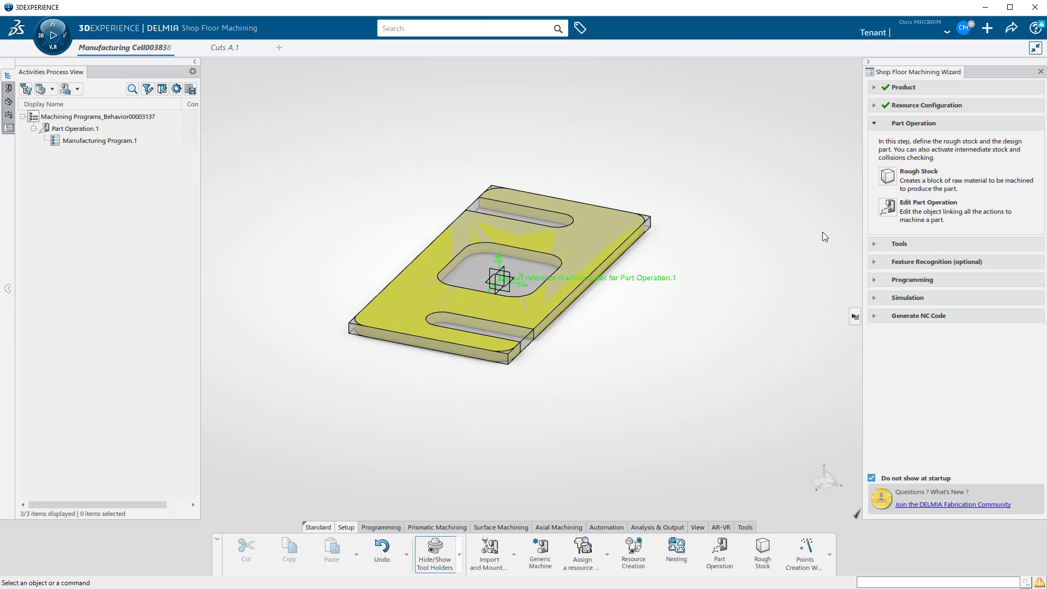
Assign the rectangular block as rough stock and the Cuts plate as design part in Part Operation.1
left_click(891, 212)
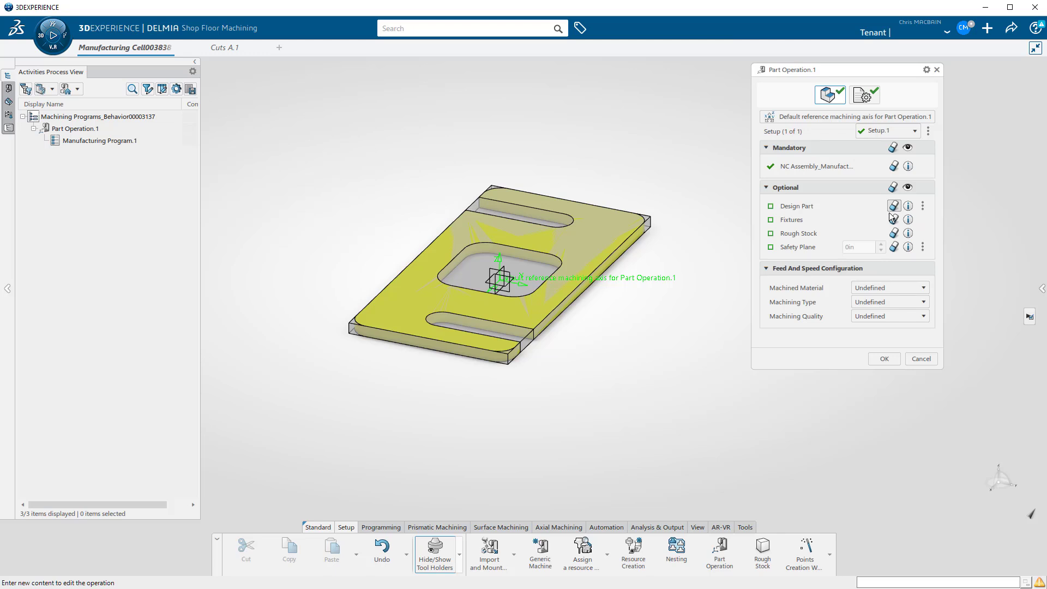
left_click(797, 234)
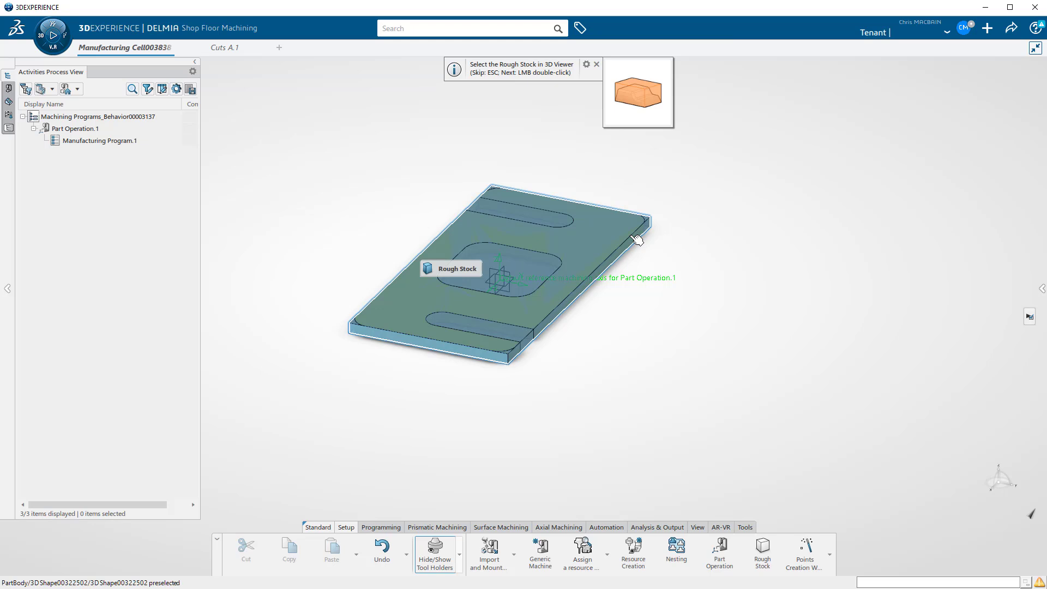
left_click(637, 240)
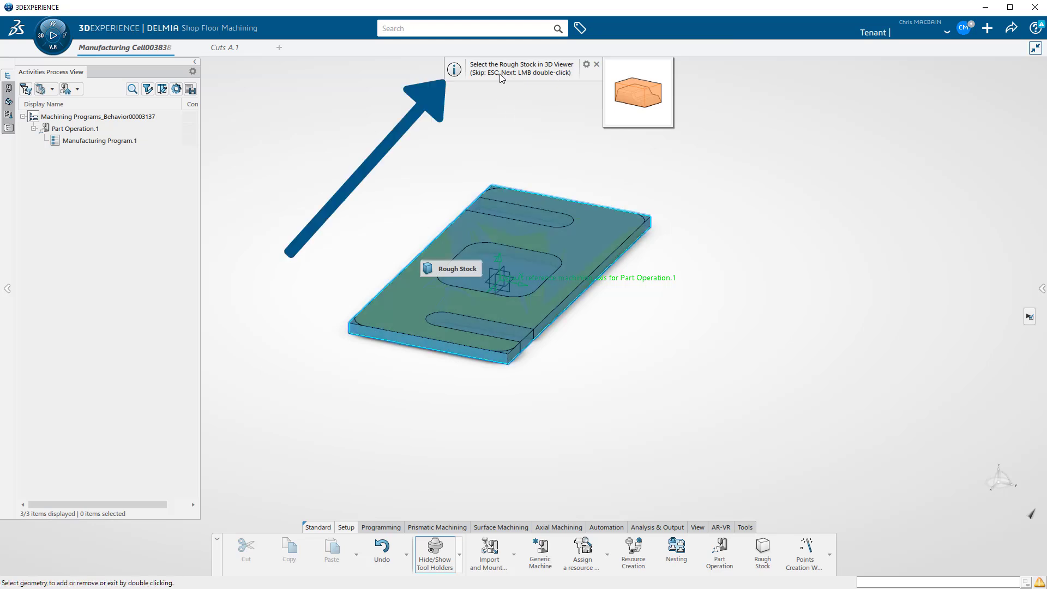
double_click(530, 148)
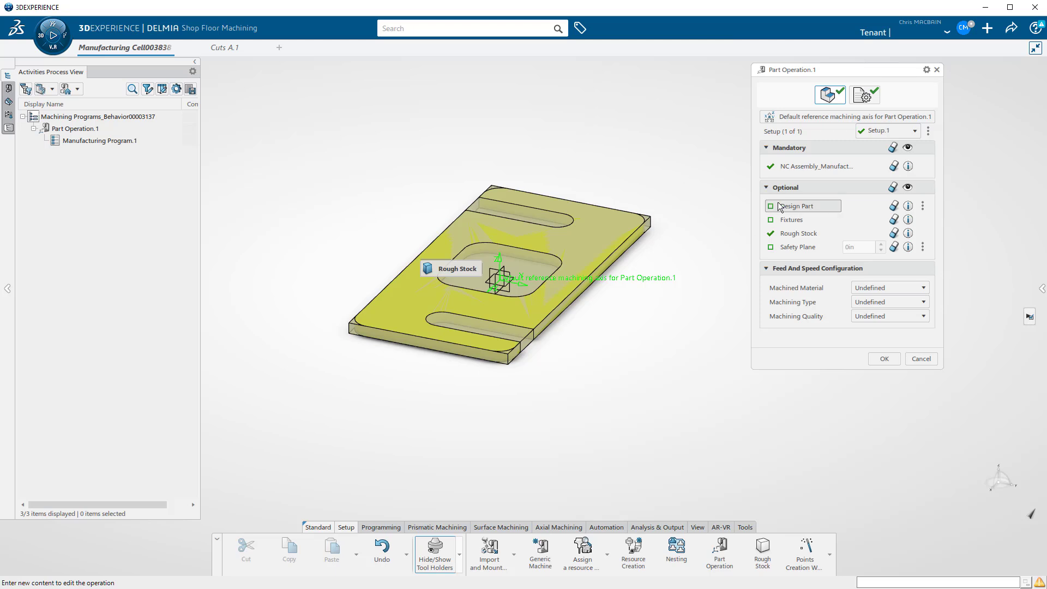
left_click(800, 206)
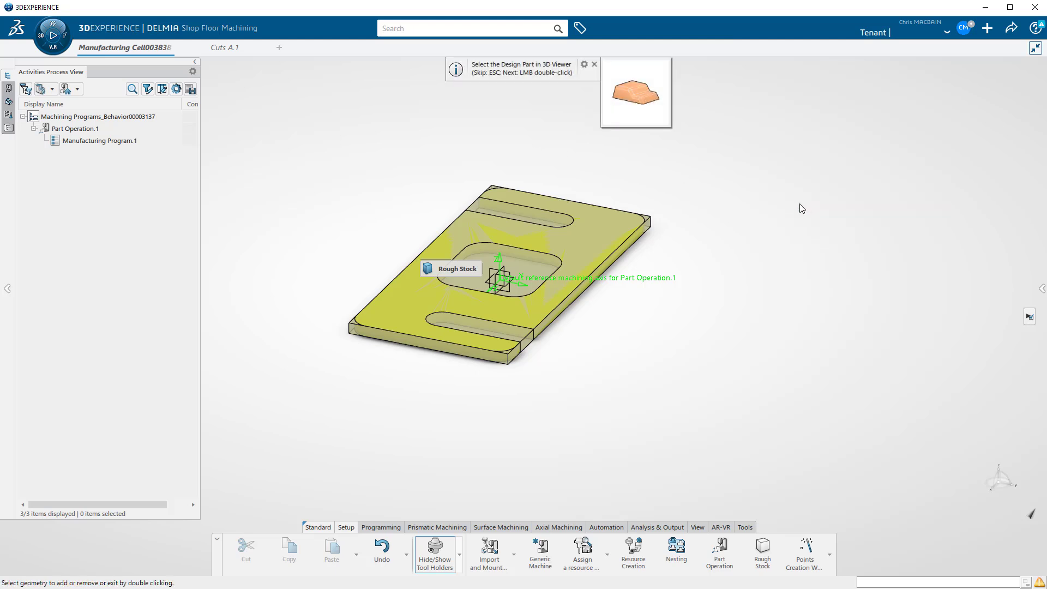
left_click(600, 246)
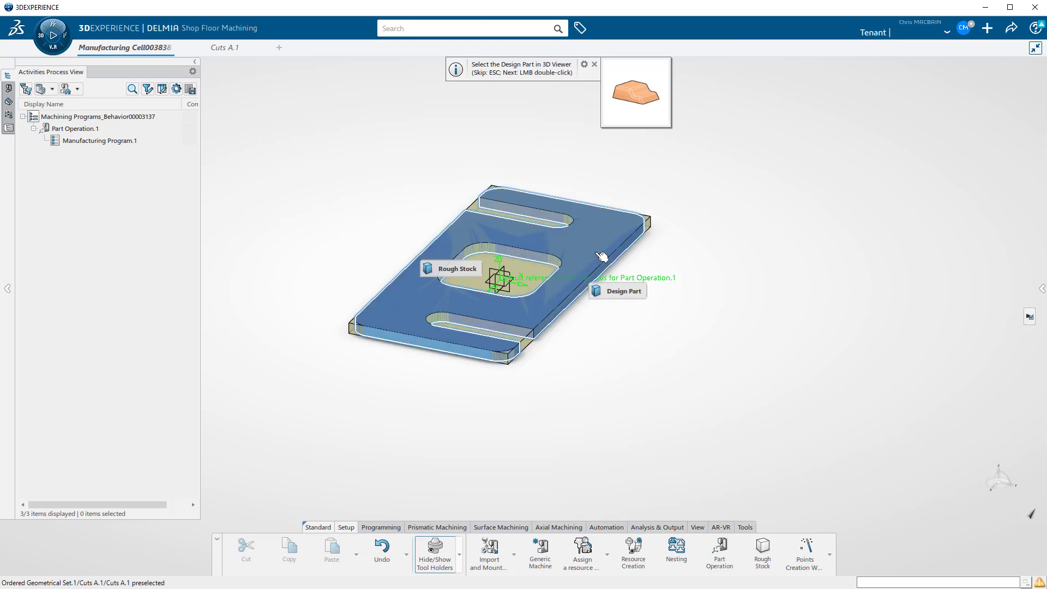
double_click(704, 267)
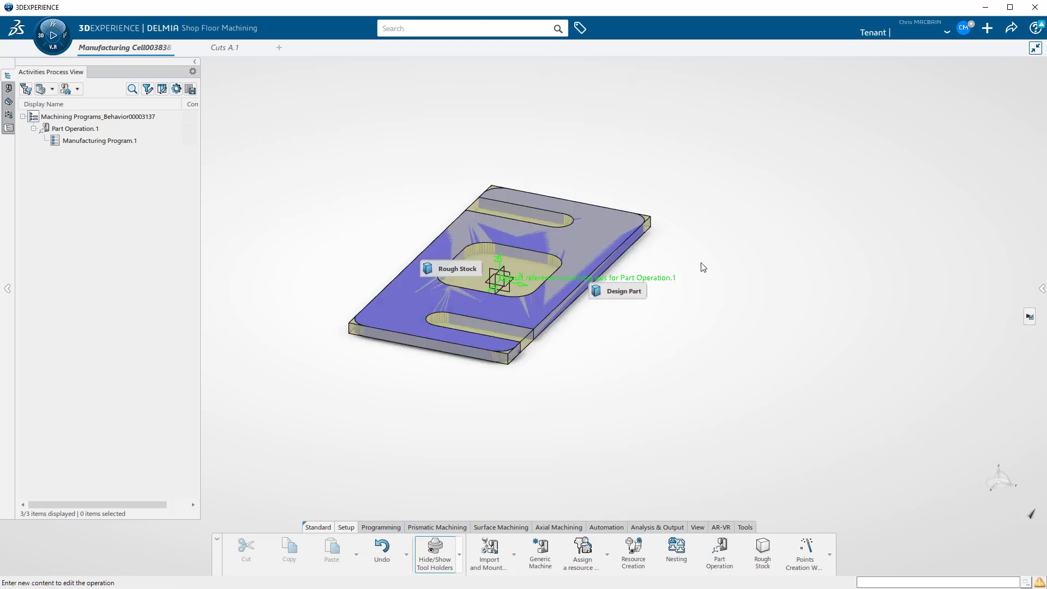
left_click(884, 359)
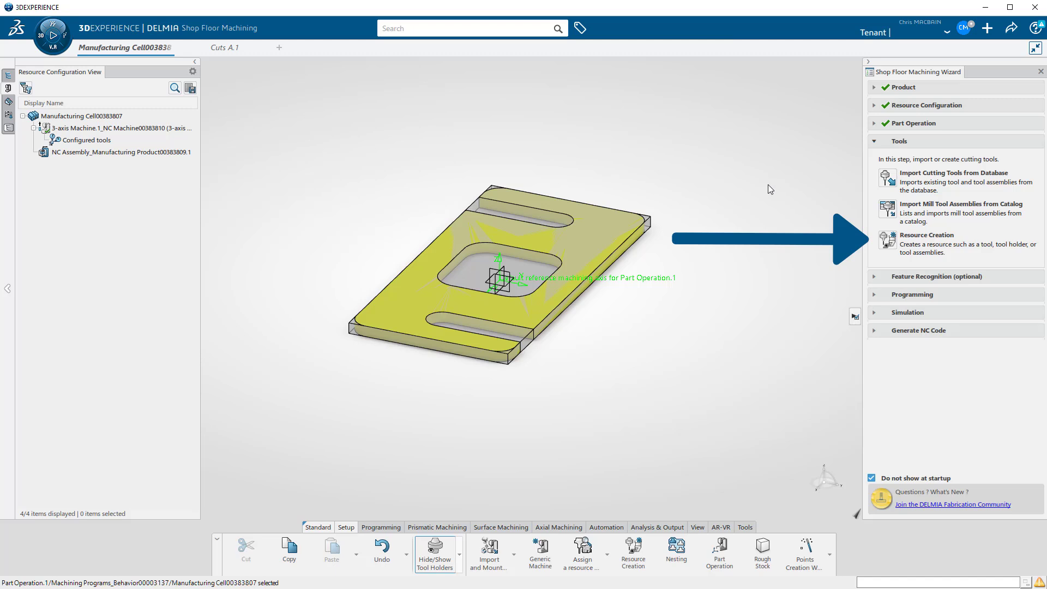
Create an end mill tool resource named "Lesson 1 .250"
left_click(888, 241)
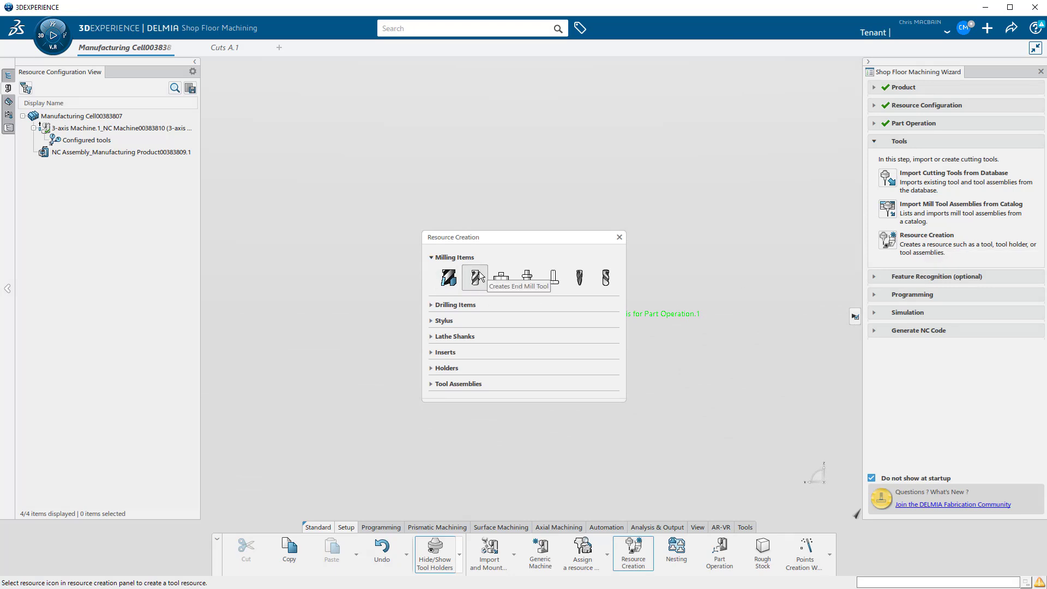
left_click(479, 276)
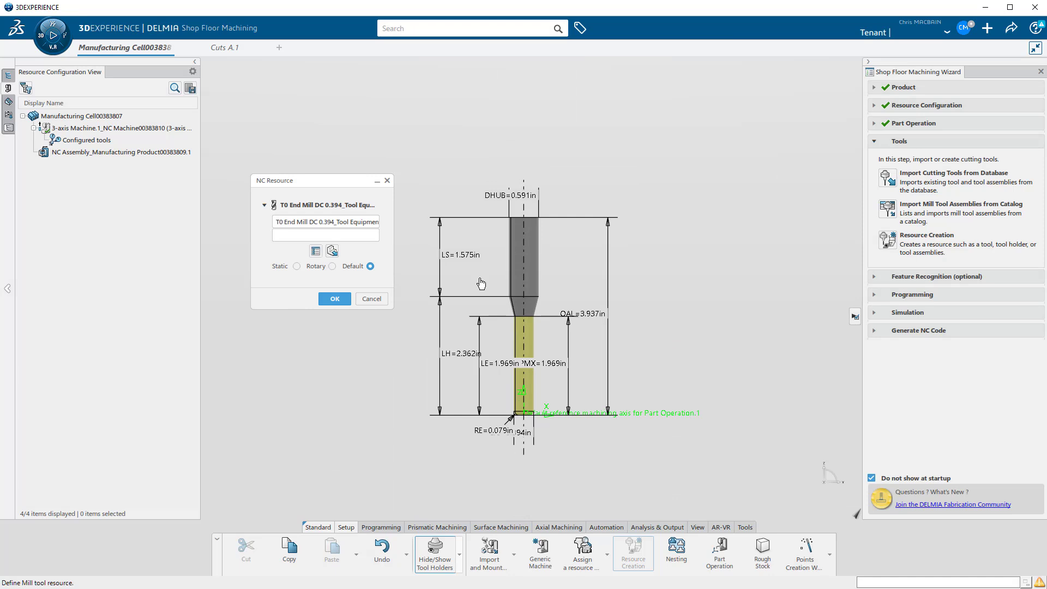
triple_click(362, 222)
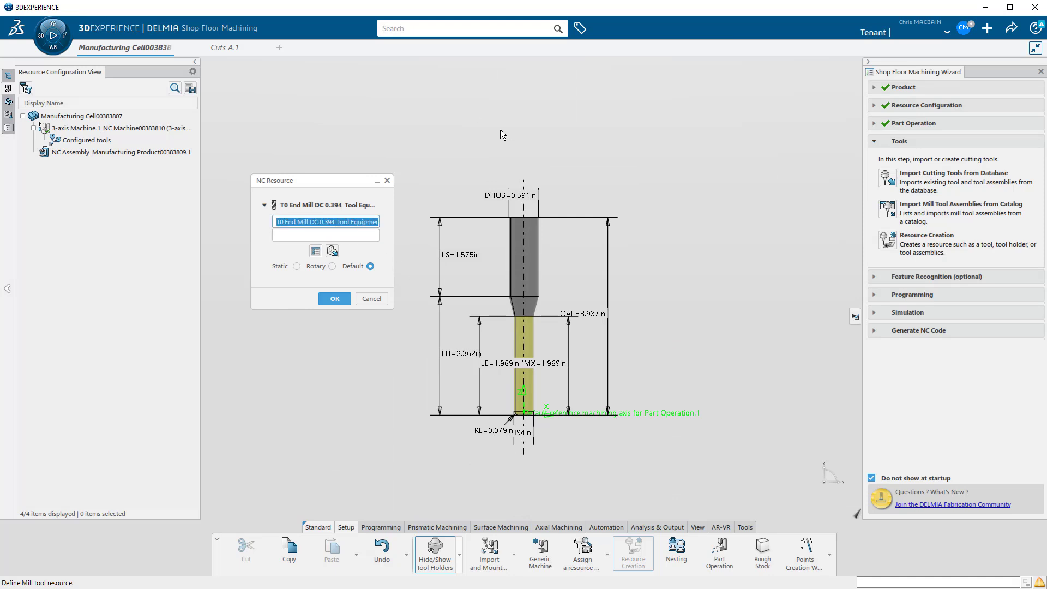
type("Lesson 1 .250")
Set the end mill's shank length to 1.5 in, then stretch its overall length to about 4.65 in
double_click(464, 262)
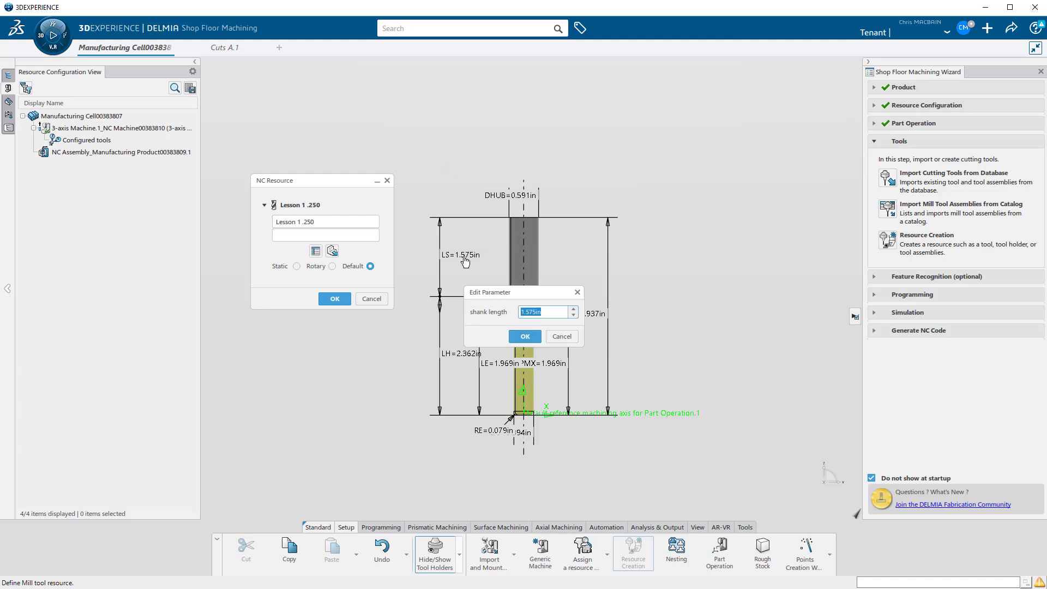
type("1.5")
key("Return")
left_click_drag(610, 222, 603, 179)
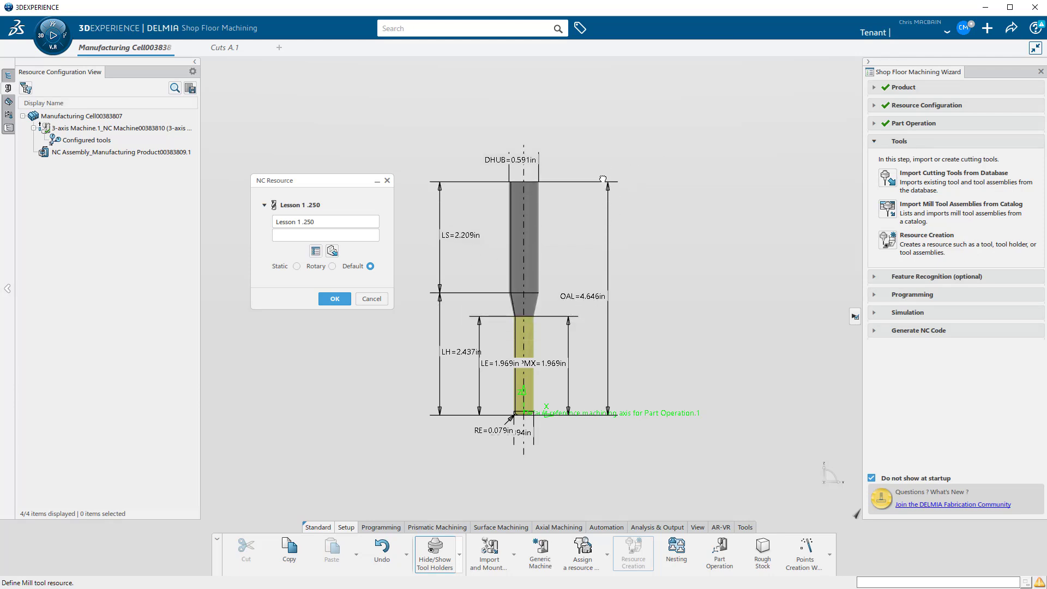
Set the end mill's cutting diameter to 0.25 in and corner radius to 0, then finish the tool and close resource creation
left_click(315, 251)
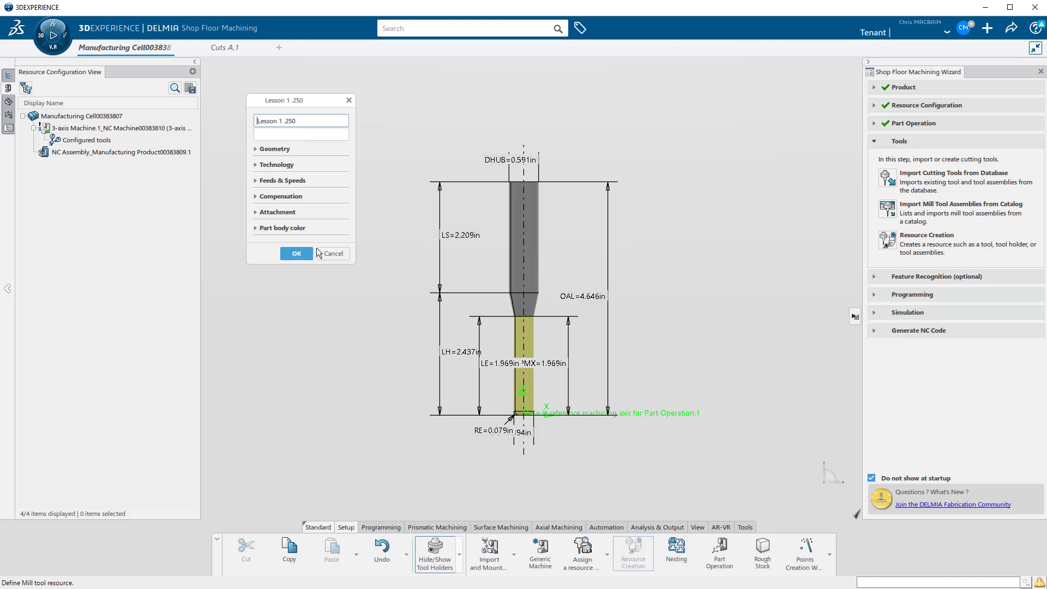
left_click(264, 152)
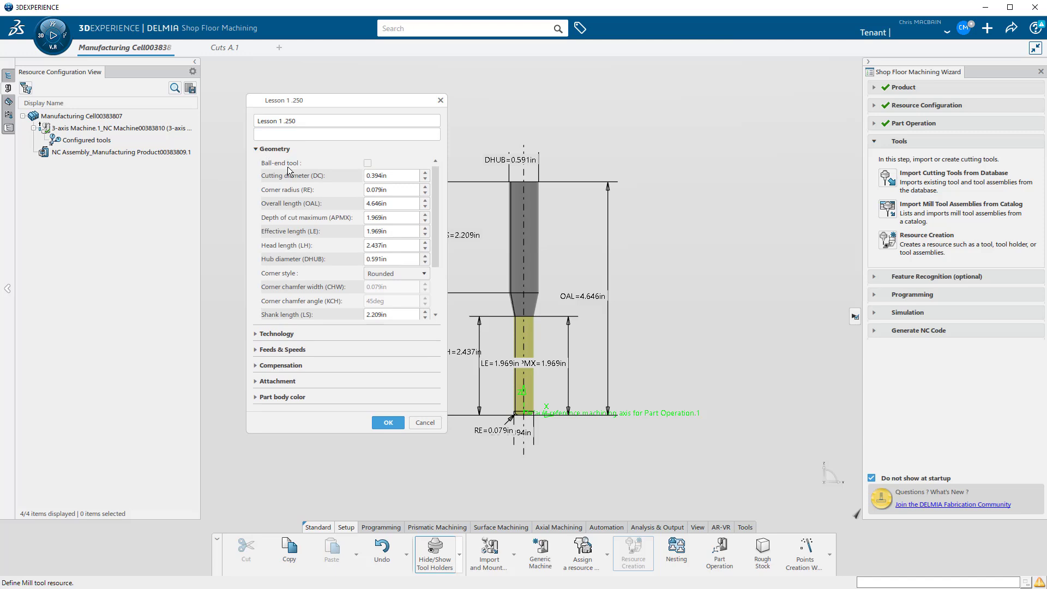
double_click(380, 175)
key("BackSpace")
type(".25")
double_click(379, 189)
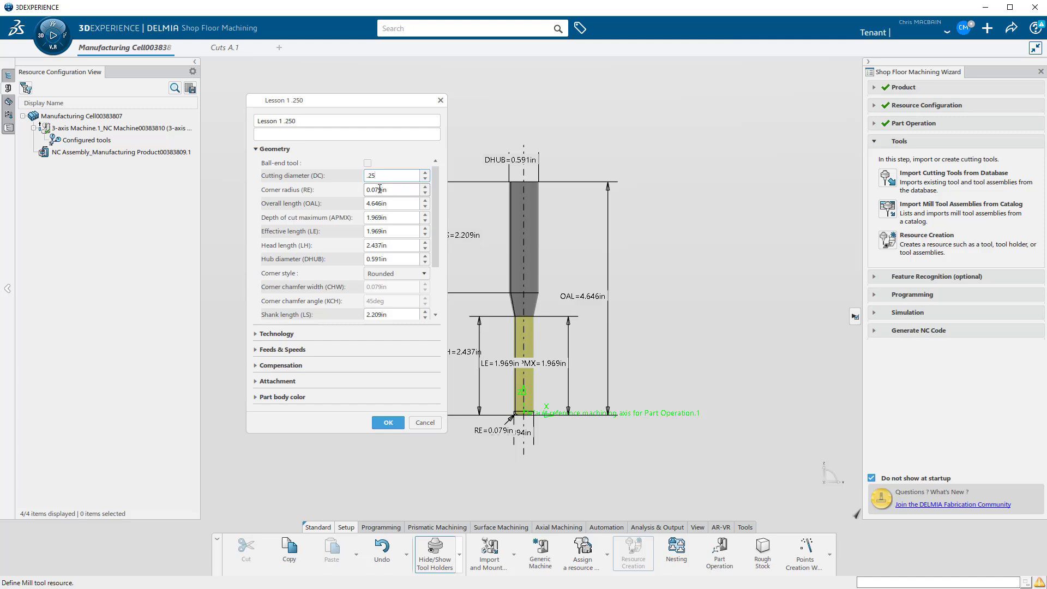
type("0")
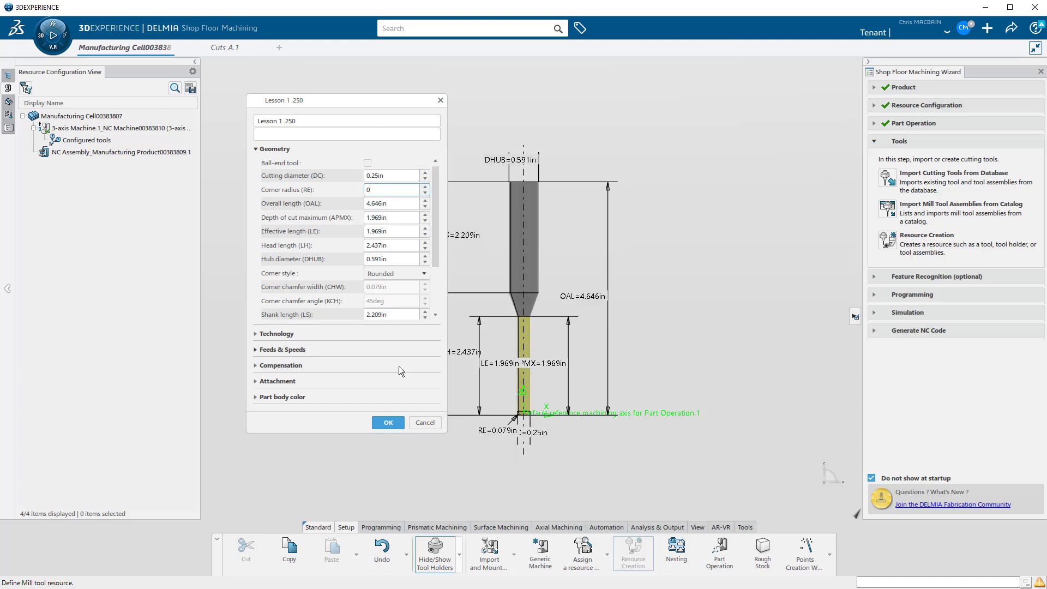
left_click(389, 421)
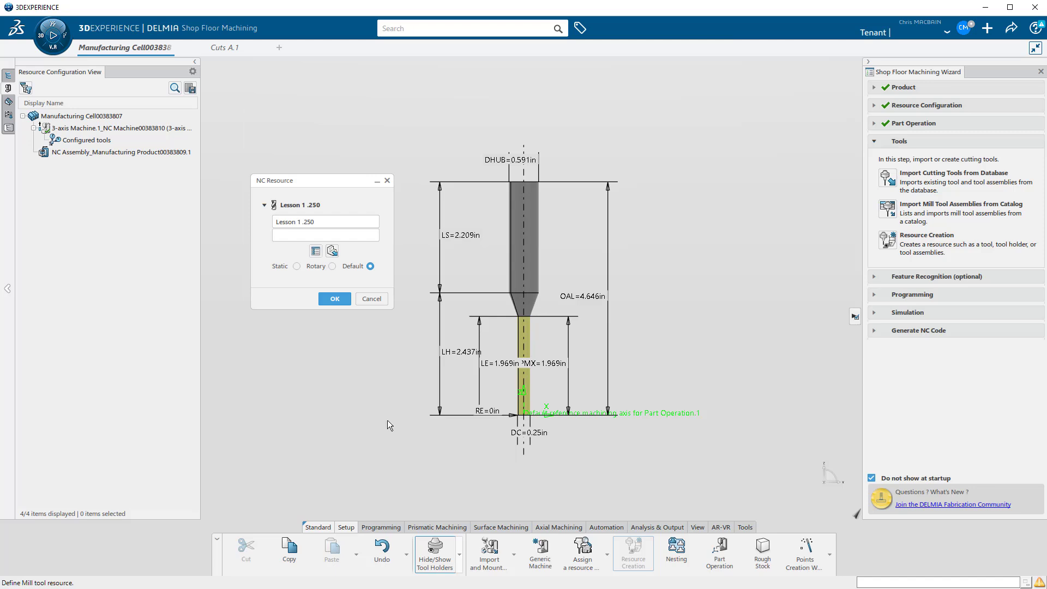
left_click(332, 299)
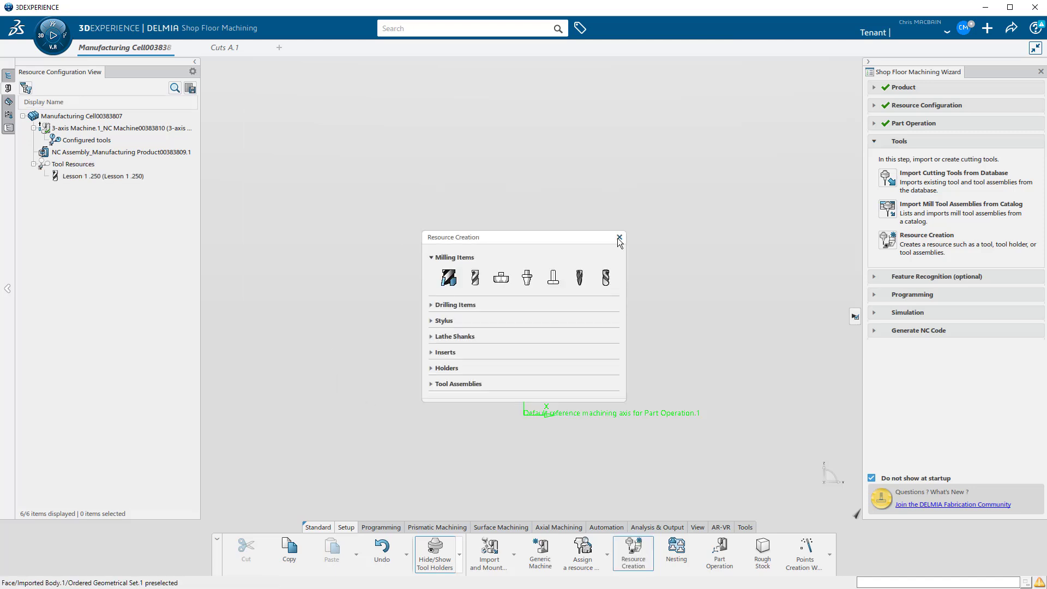
left_click(619, 237)
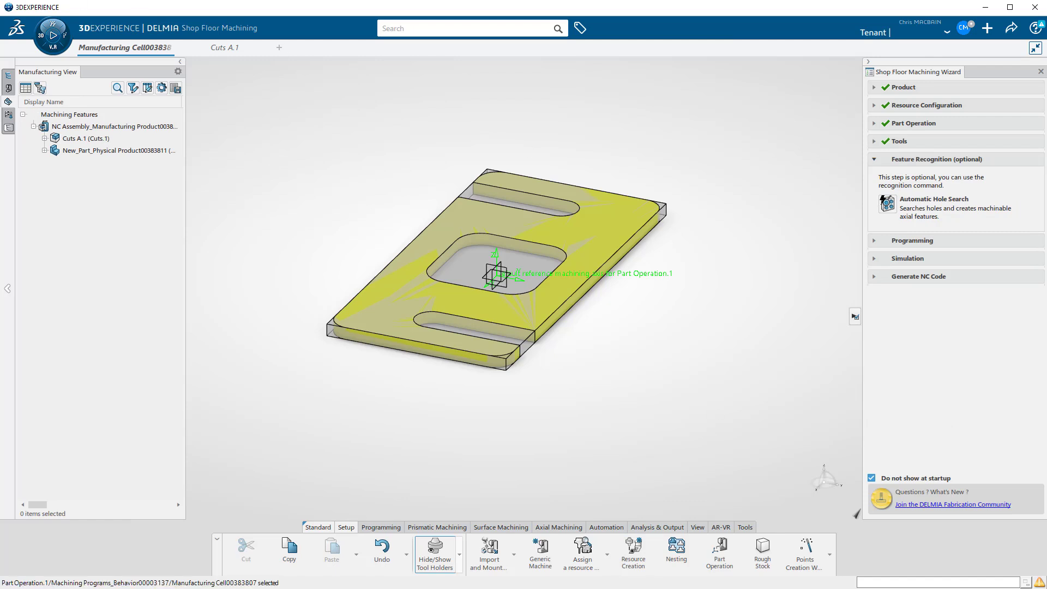
left_click(7, 75)
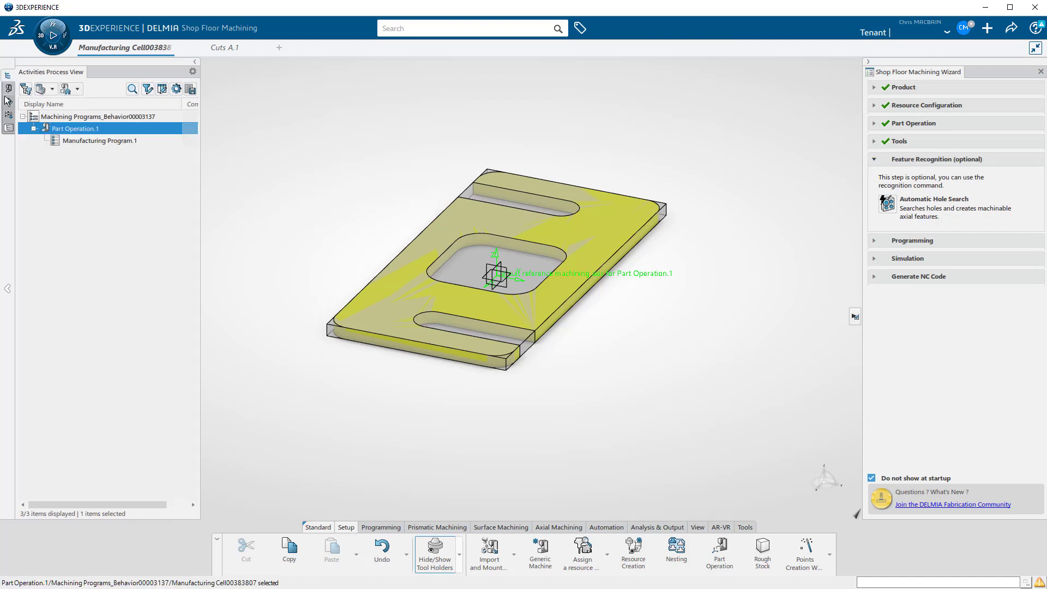
left_click(9, 115)
left_click(9, 128)
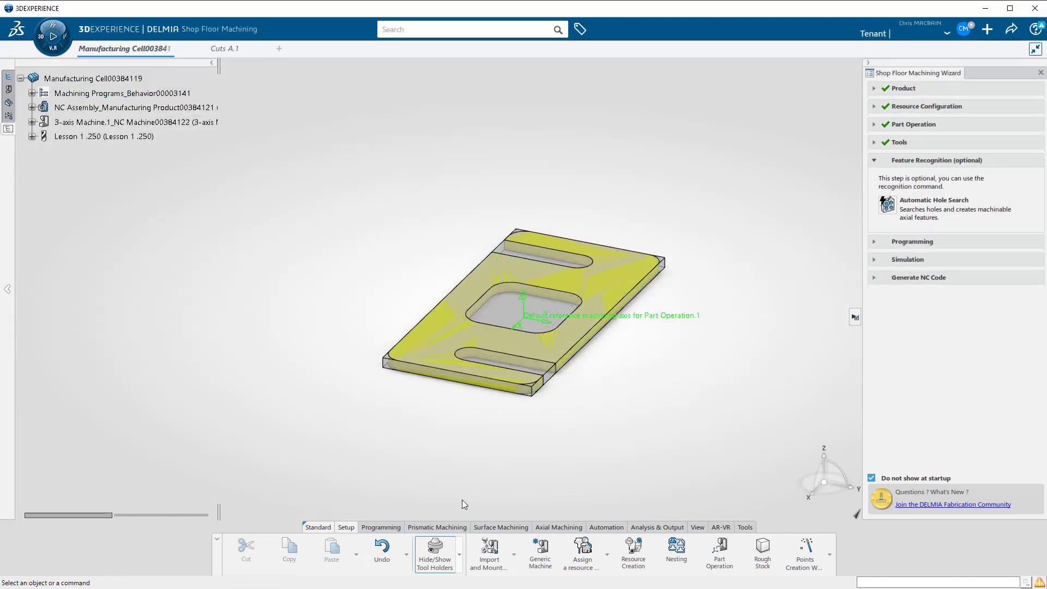
Insert a Pocketing operation under Manufacturing Program.1 and try to assign the Lesson 1 .250 end mill as its tool
left_click(440, 526)
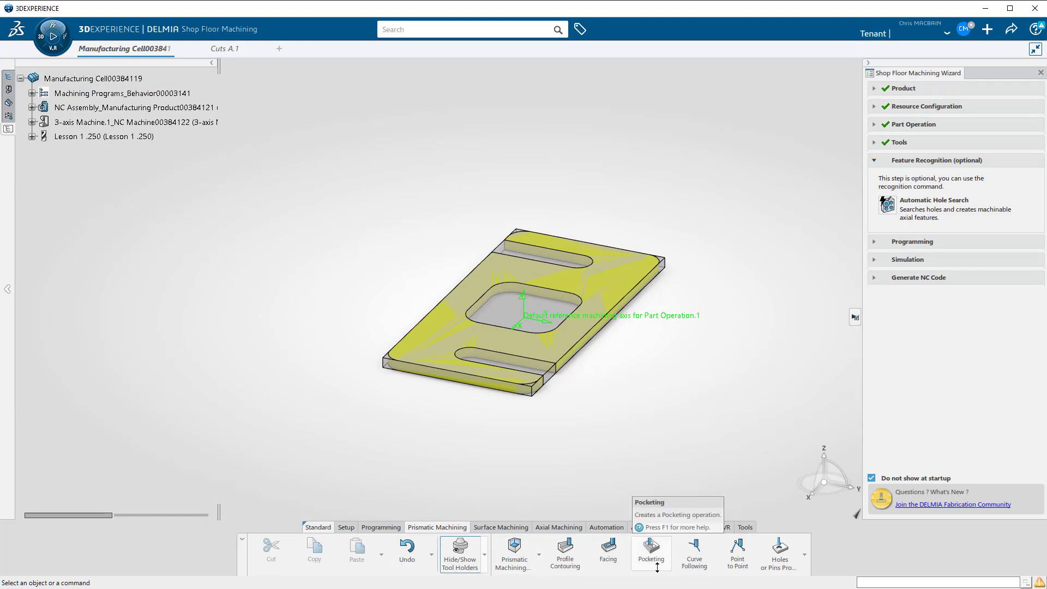
left_click(651, 548)
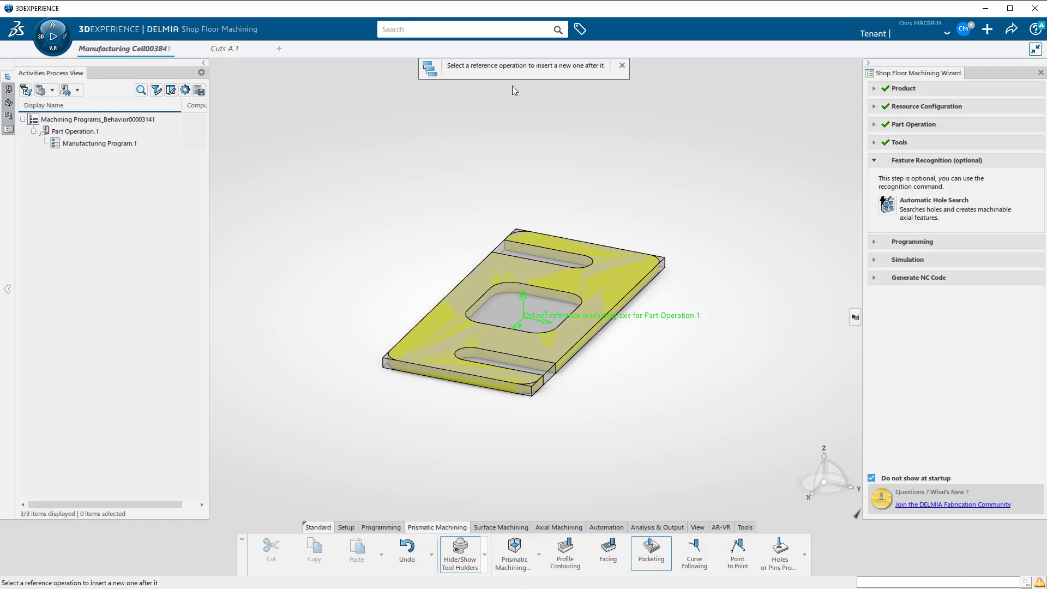
left_click(99, 145)
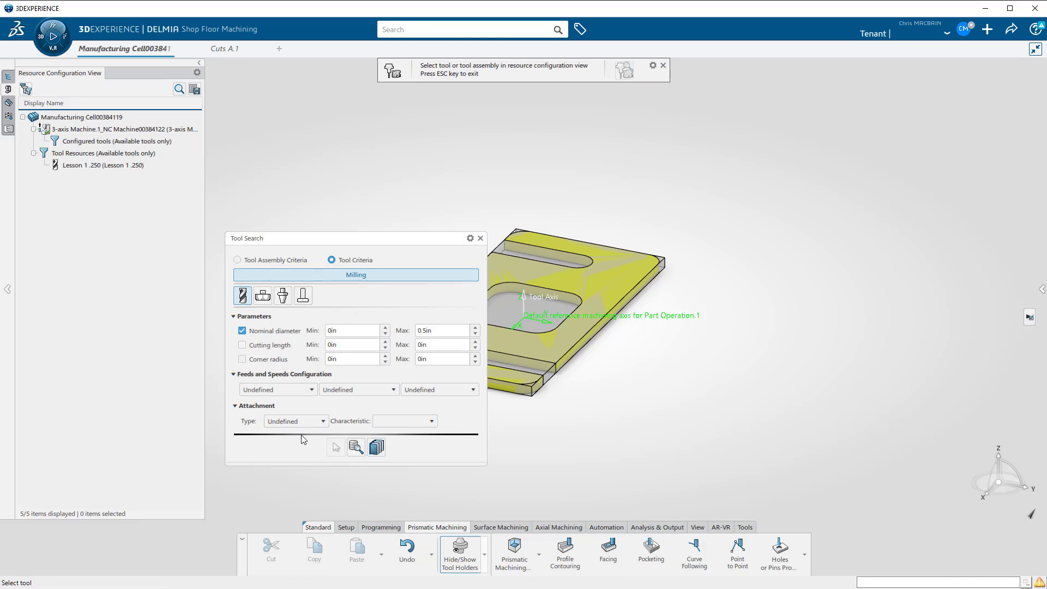
left_click(103, 169)
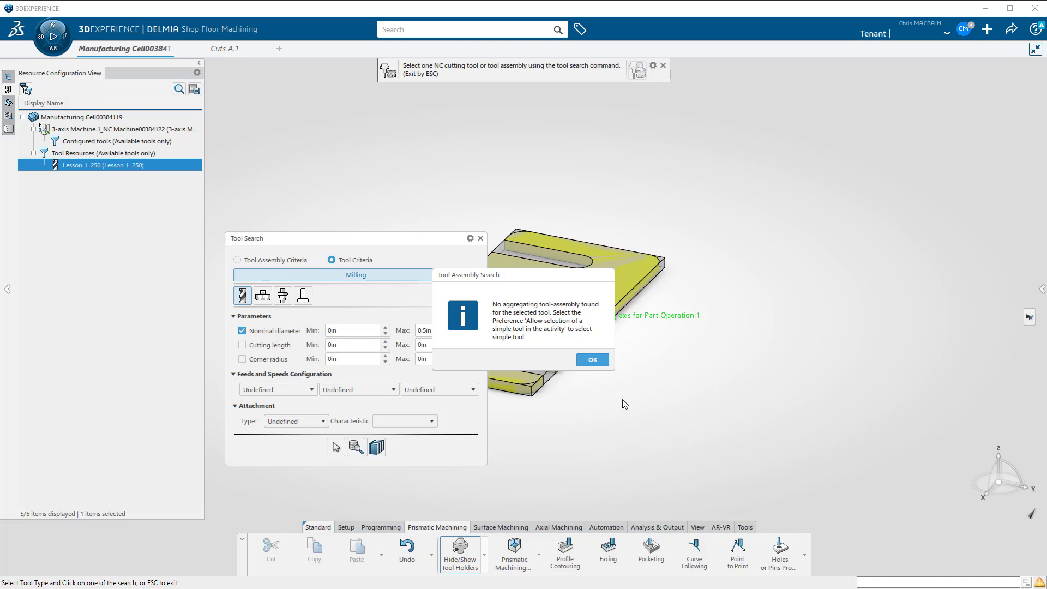
left_click(592, 361)
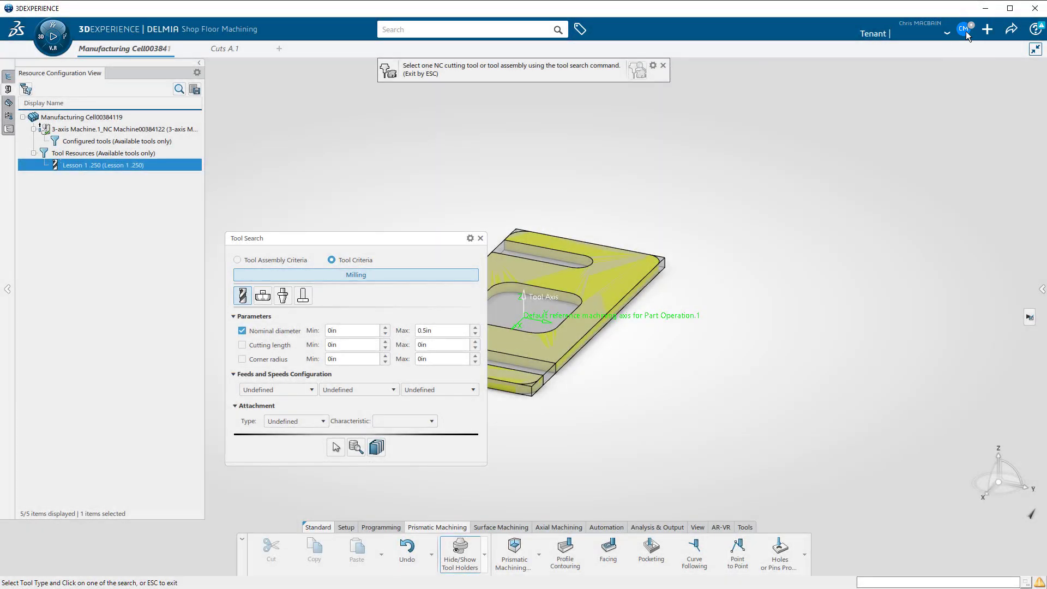
Enable "Allow selection of a simple tool in the activity" for tool search in the NC machining resource preferences
left_click(965, 30)
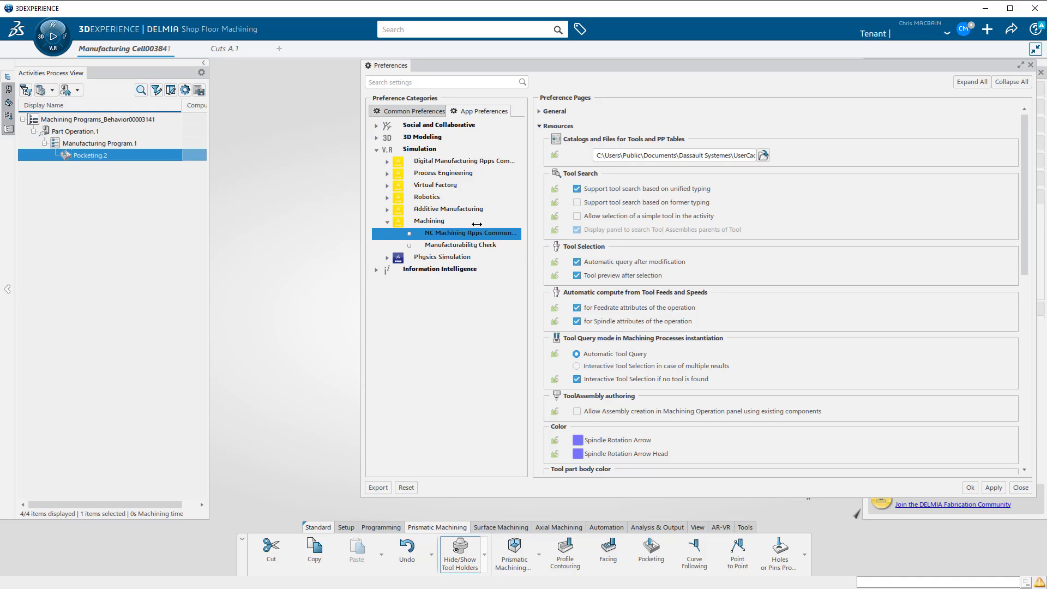
left_click(554, 125)
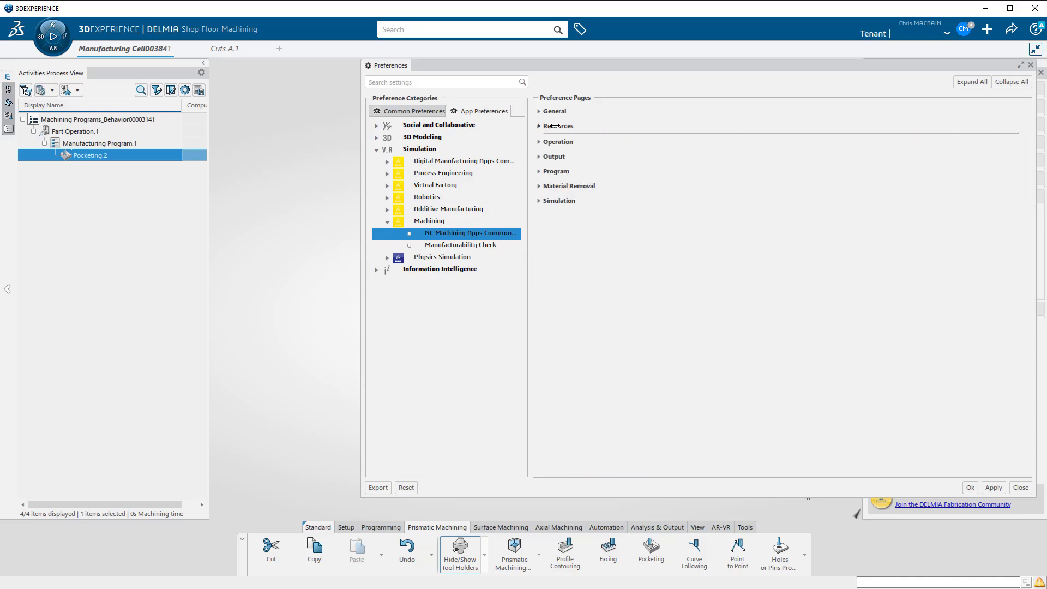
left_click(554, 125)
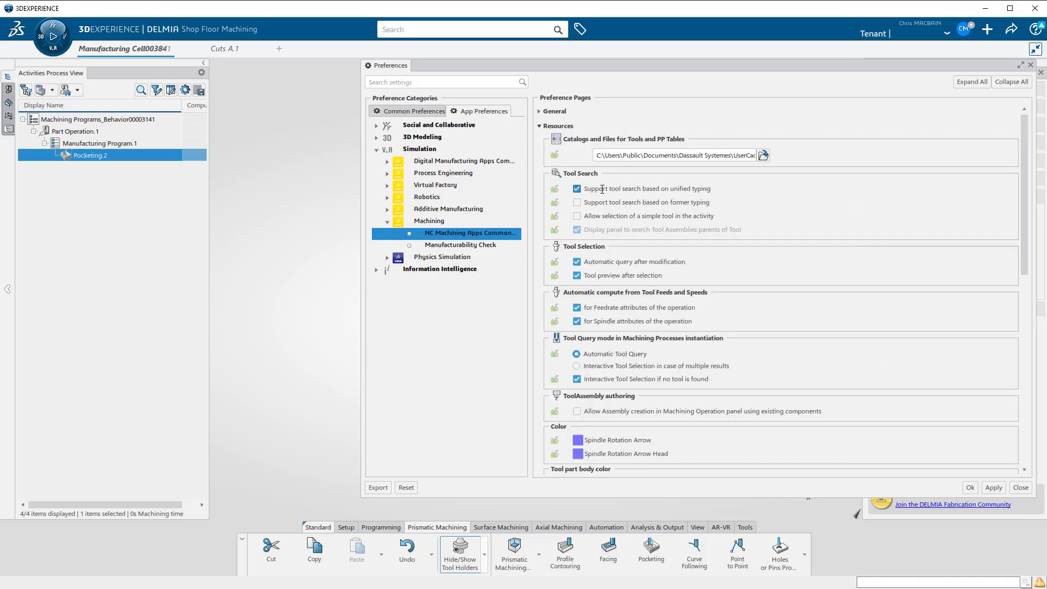
left_click(577, 216)
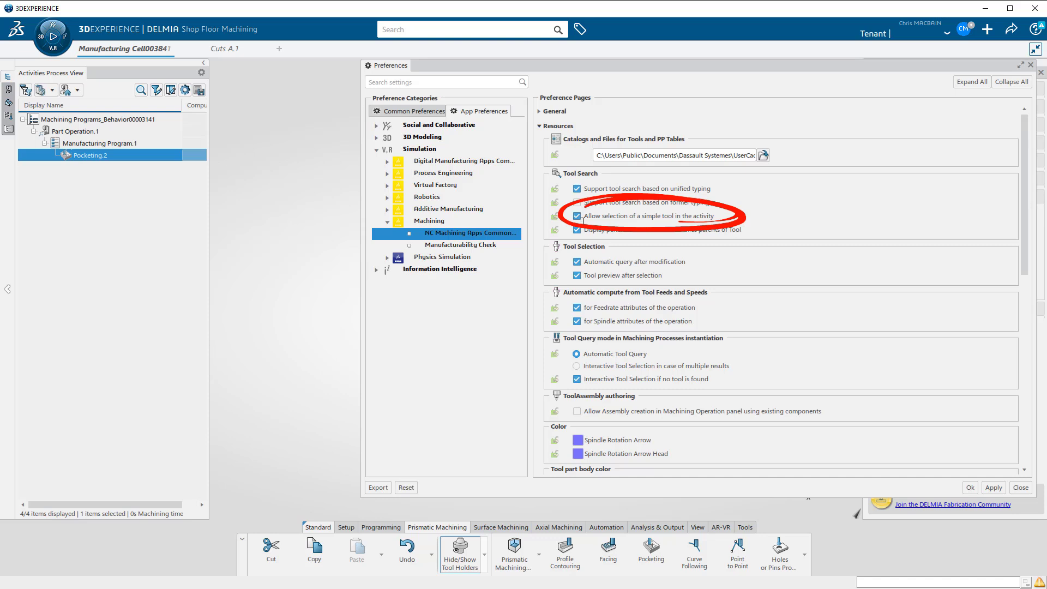
left_click(970, 488)
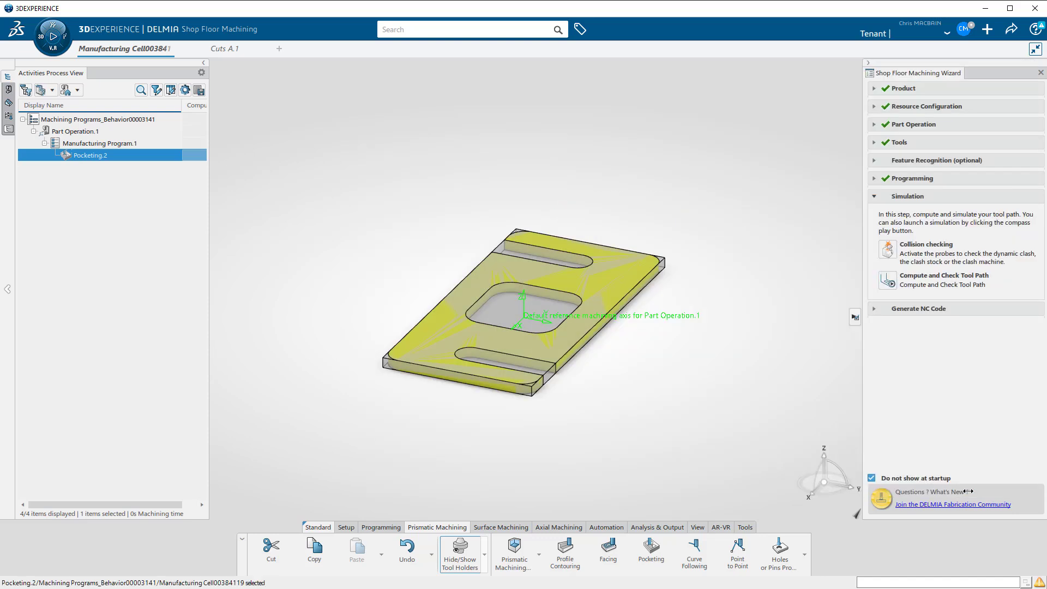
Reopen the pocketing operation and assign the Lesson 1 .250 end mill to it, declining the tool assembly search
double_click(103, 155)
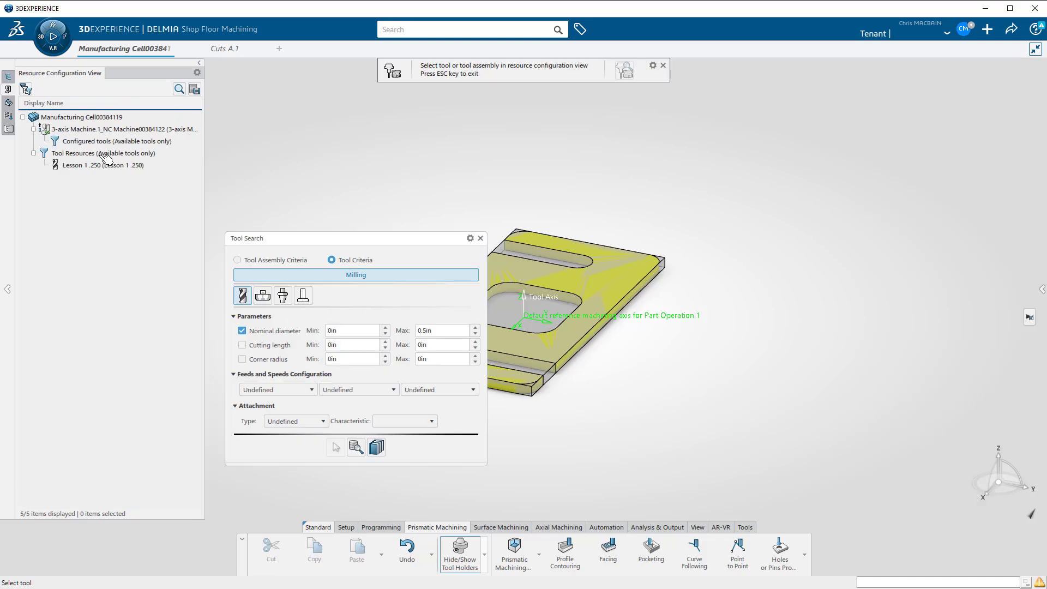
left_click(104, 167)
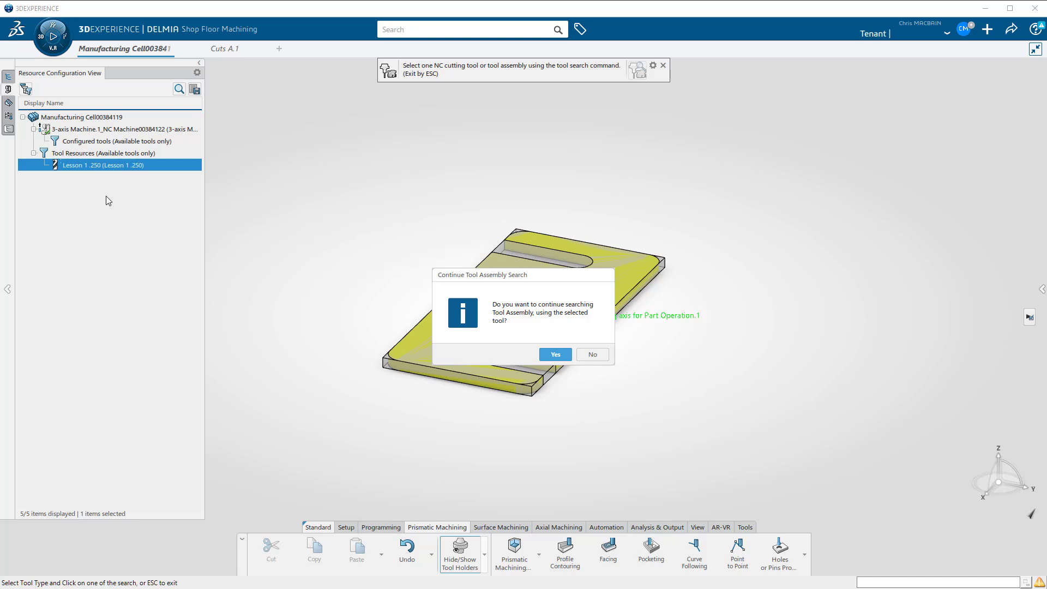
left_click(592, 354)
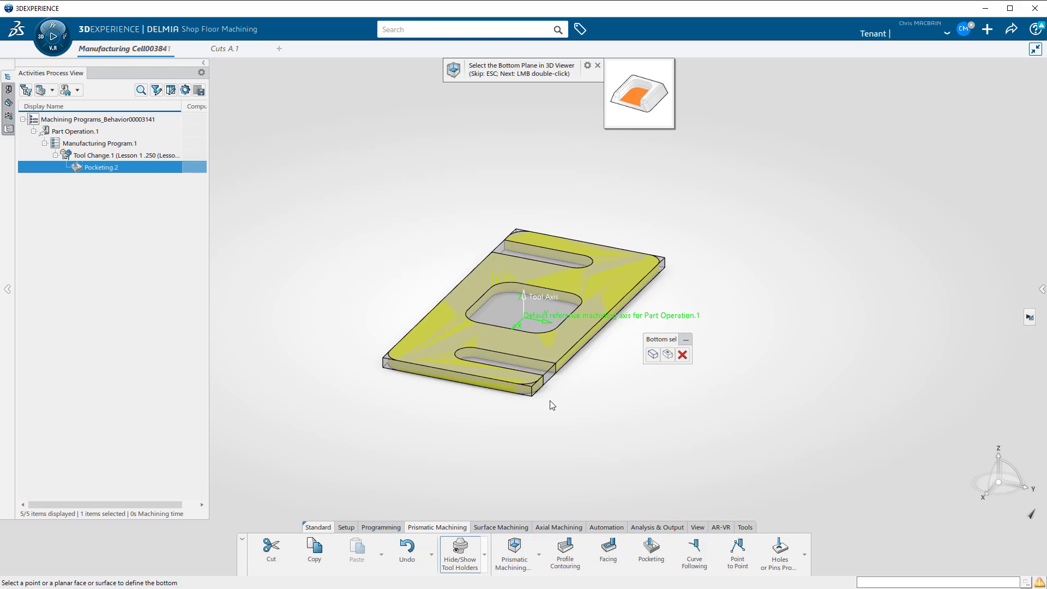
Define the pocket with the plate's underside as bottom plane and the central opening's belt of edges as contour, and display the tool path
middle_click_drag(558, 367, 567, 363)
left_click(575, 361)
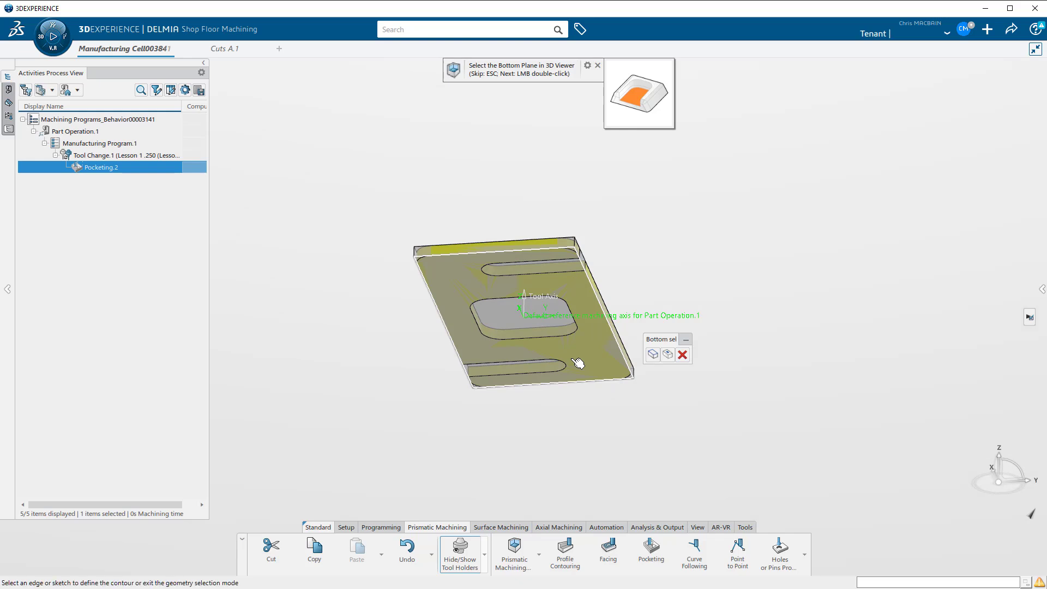
middle_click_drag(579, 344, 549, 432)
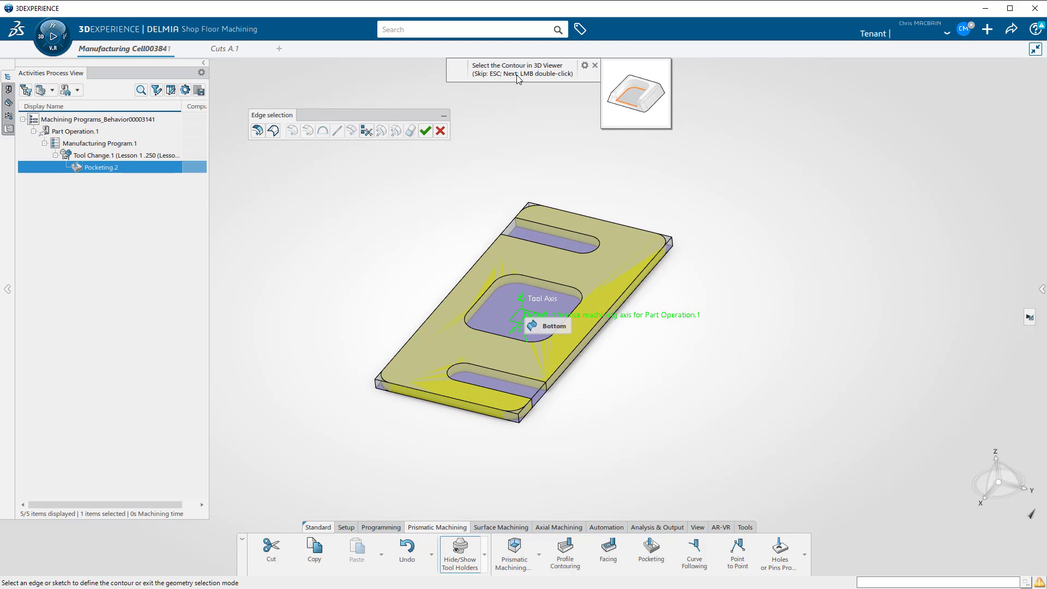
left_click(546, 282)
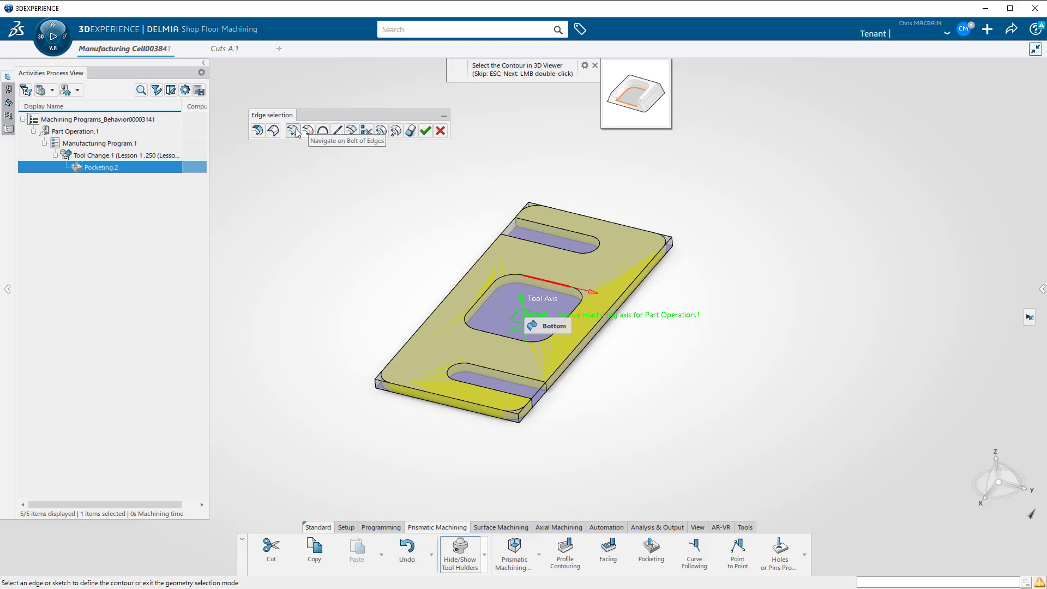
left_click(297, 133)
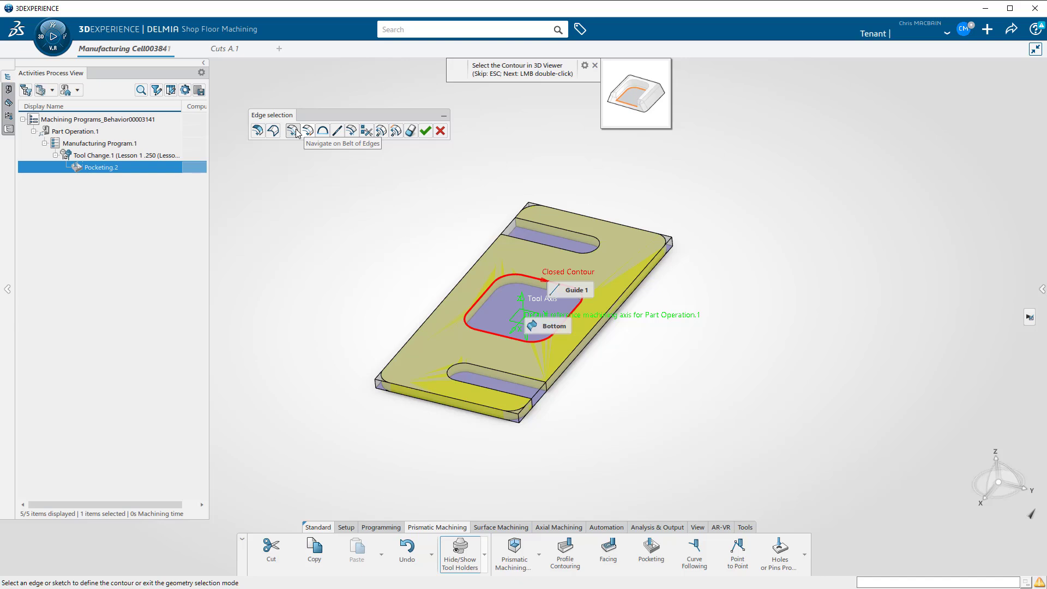
left_click(425, 132)
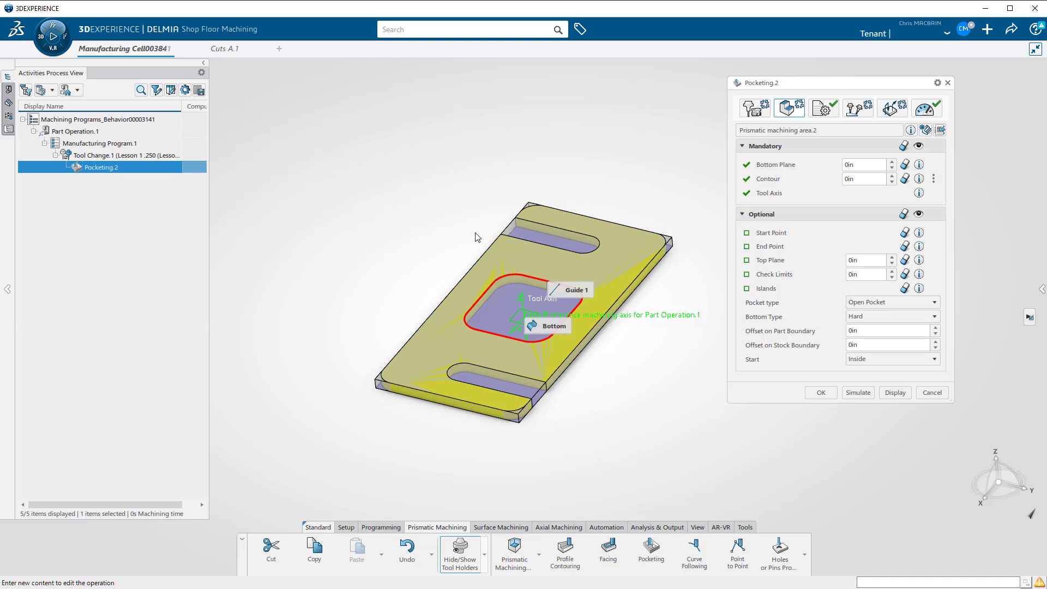
left_click(895, 393)
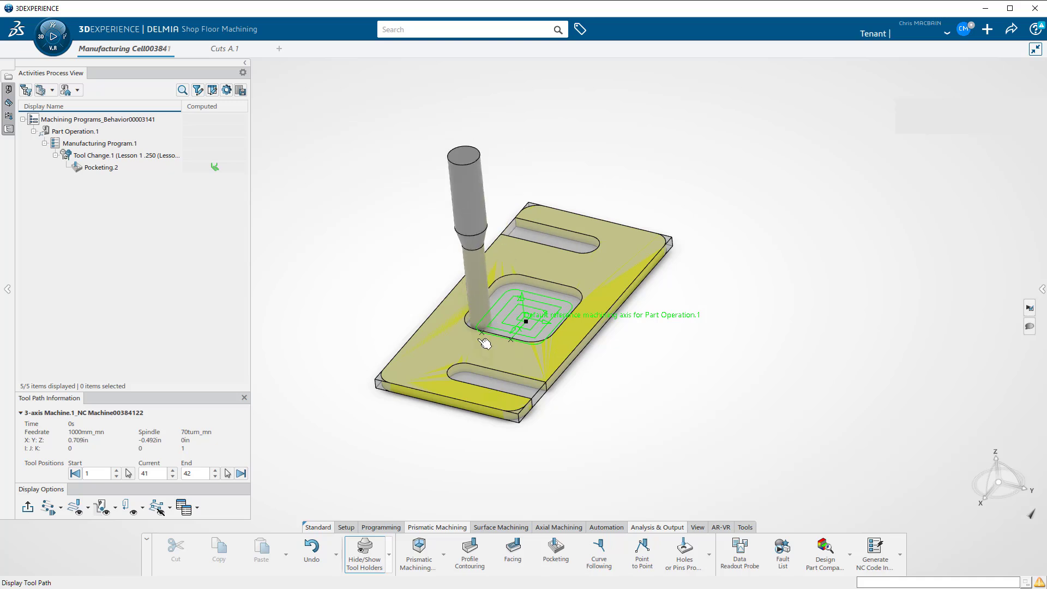
key("Escape")
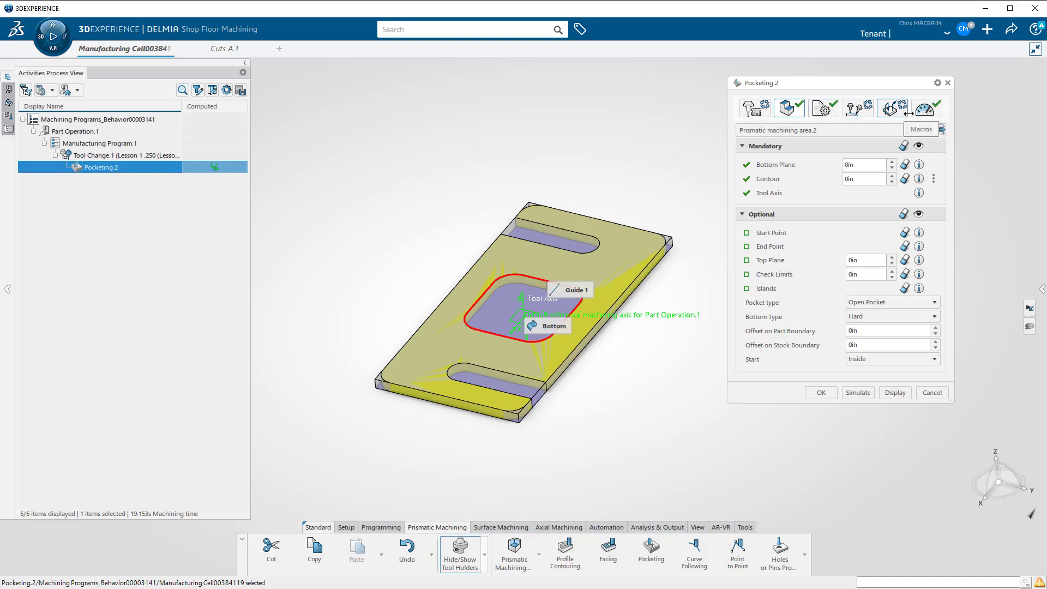
Review the pocketing operation's resource, geometry, strategy, tool axis, macro, and feeds and speeds settings, and accept the operation
left_click(755, 108)
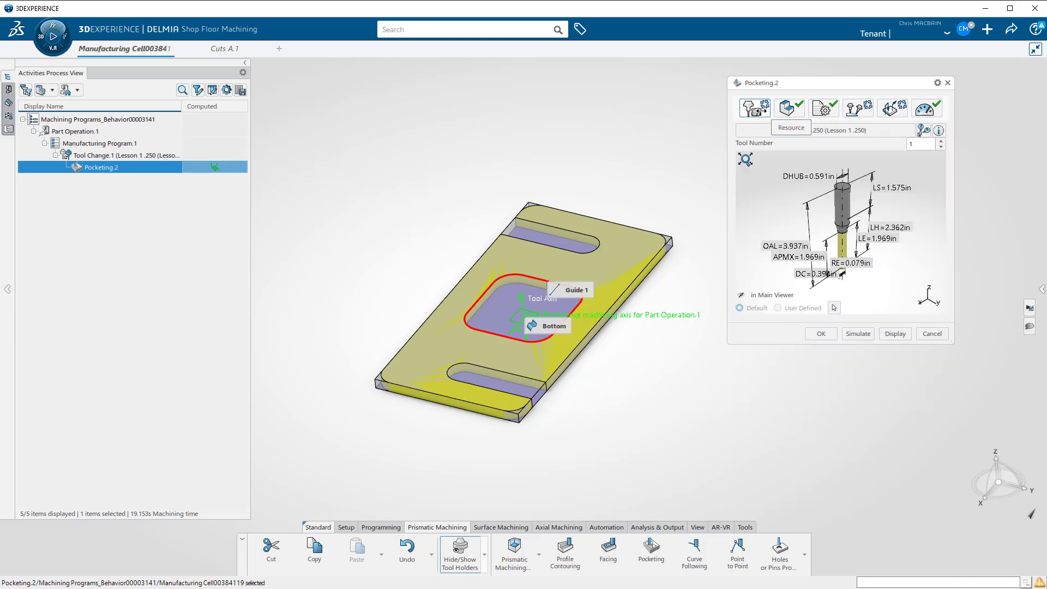
left_click(789, 108)
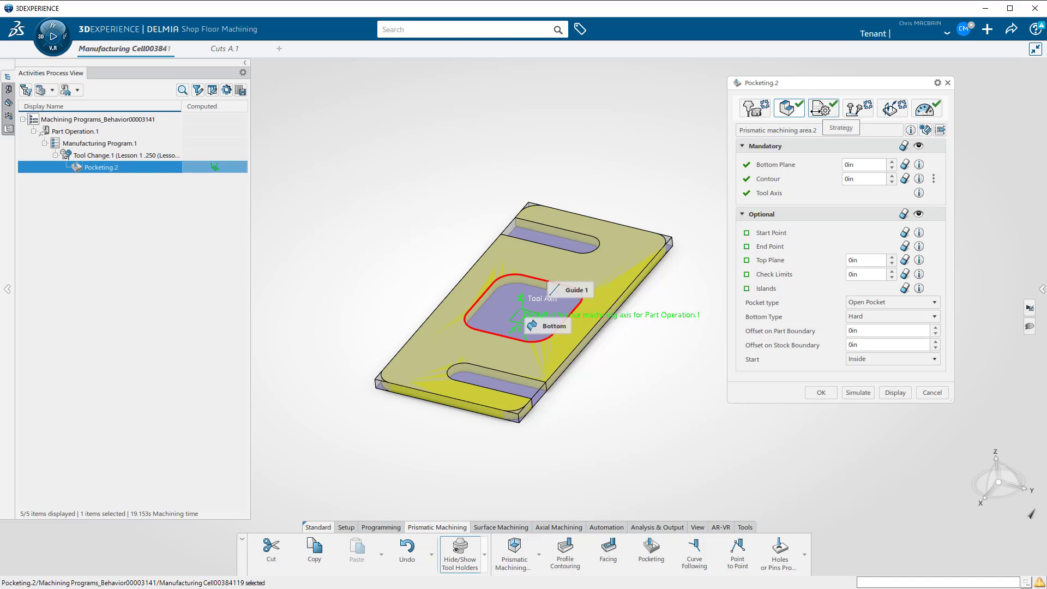
left_click(823, 108)
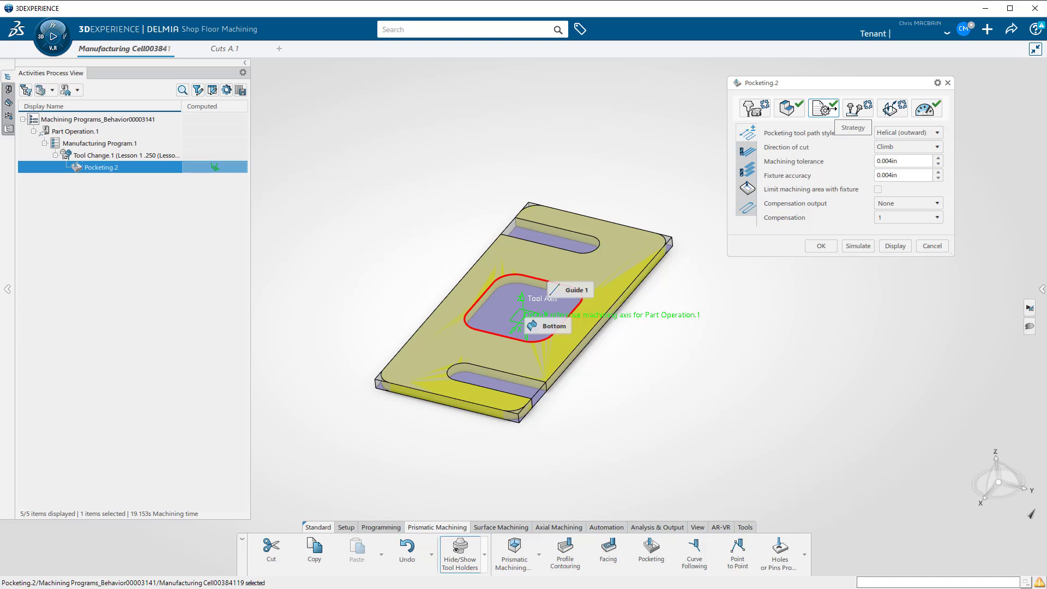
left_click(858, 108)
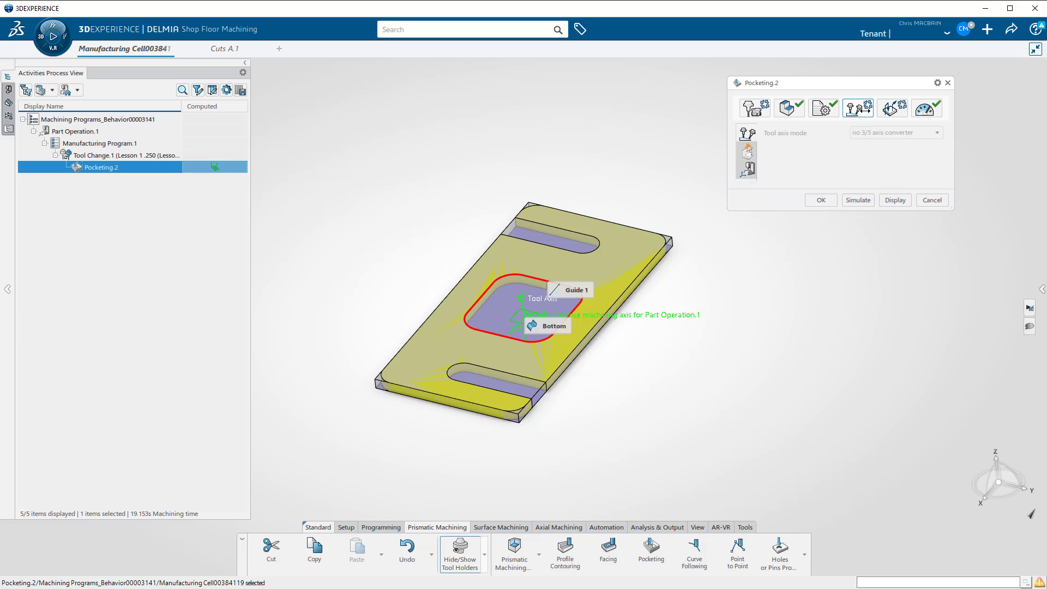
left_click(892, 108)
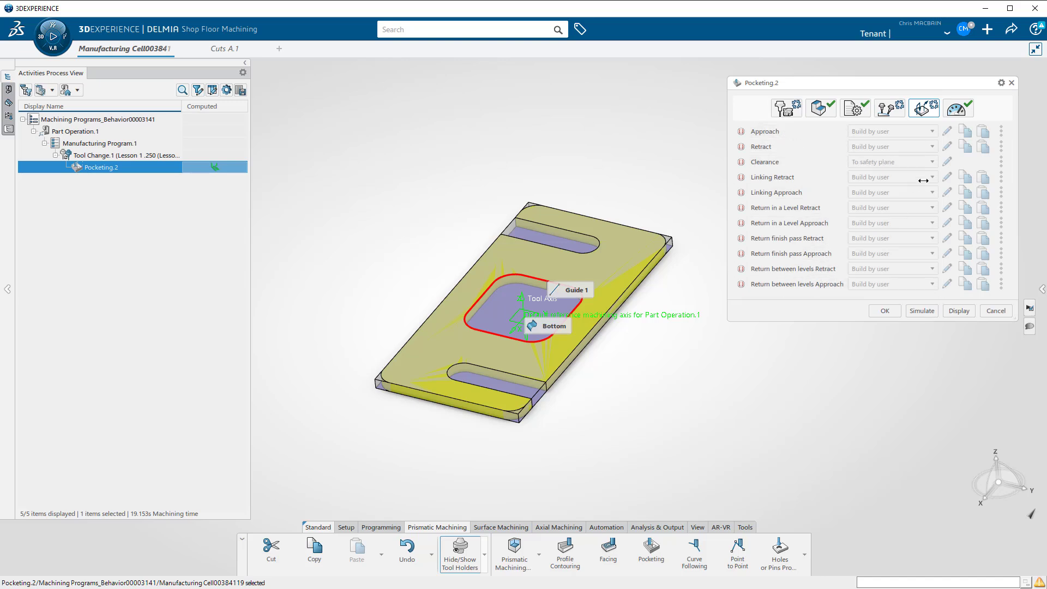
left_click(958, 108)
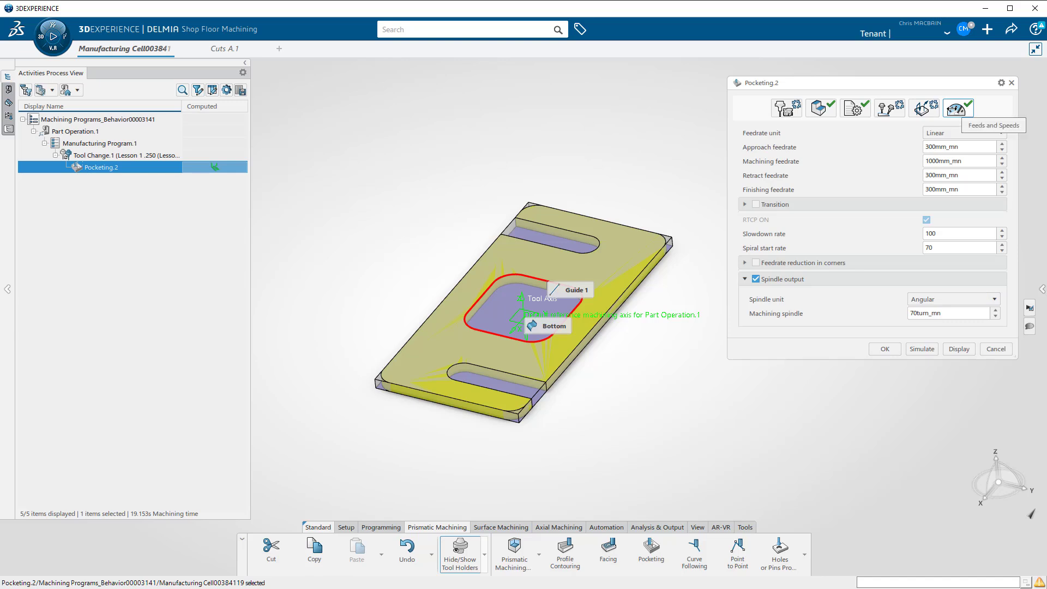
left_click(885, 349)
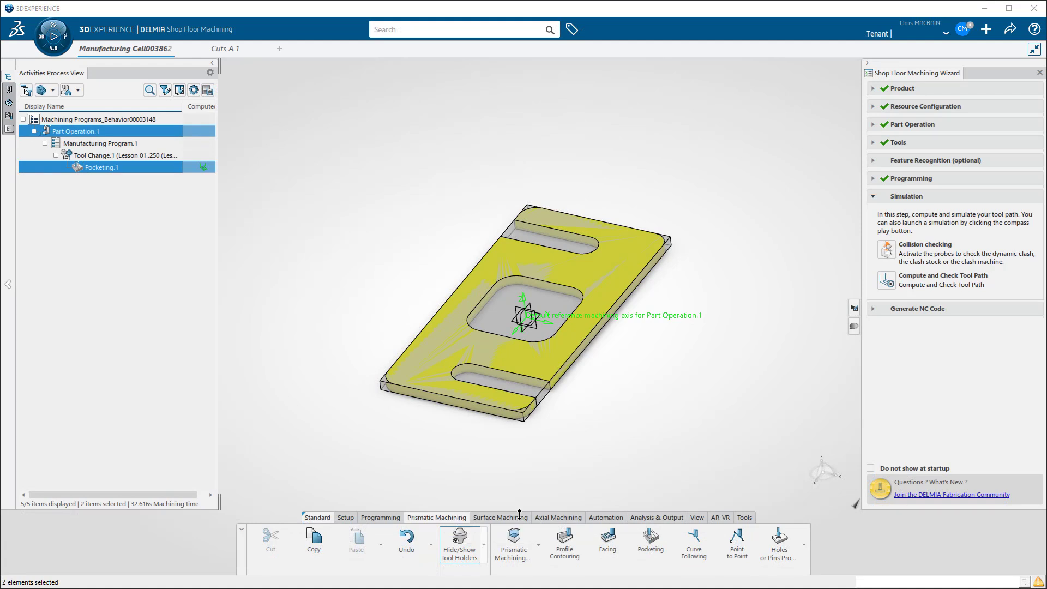
Insert a Profile Contouring operation after Pocketing.1 with the plate's underside as bottom plane and its outer profile as guide, and display the tool path
left_click(564, 541)
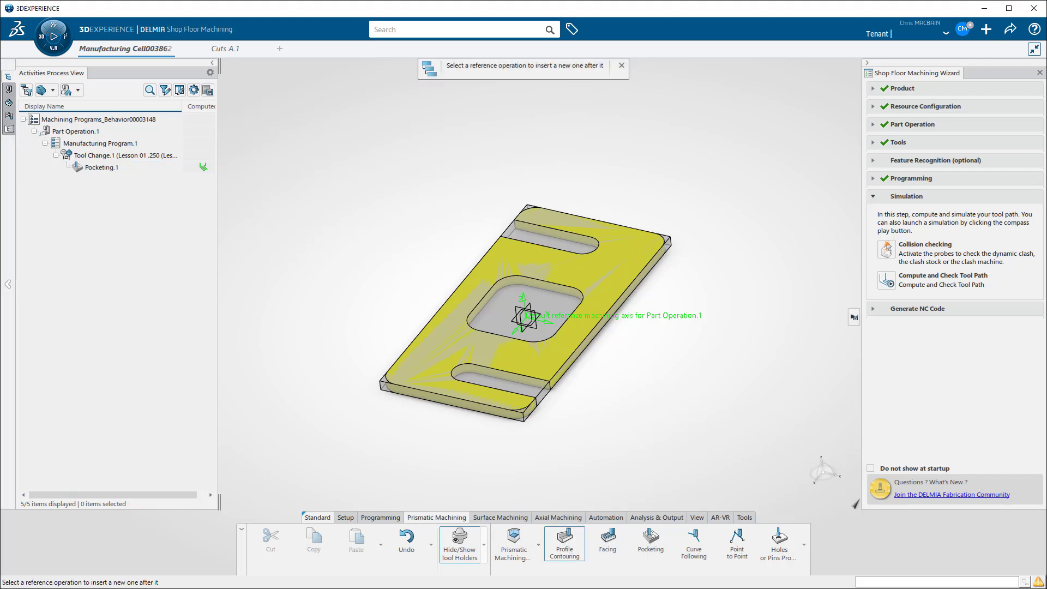
left_click(102, 169)
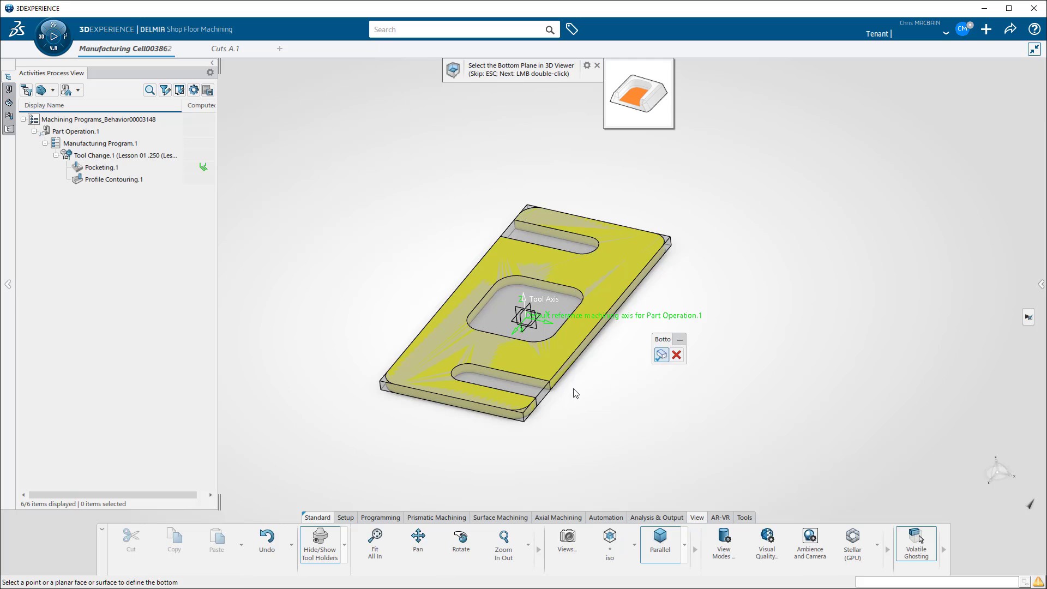
middle_click_drag(577, 388, 576, 333)
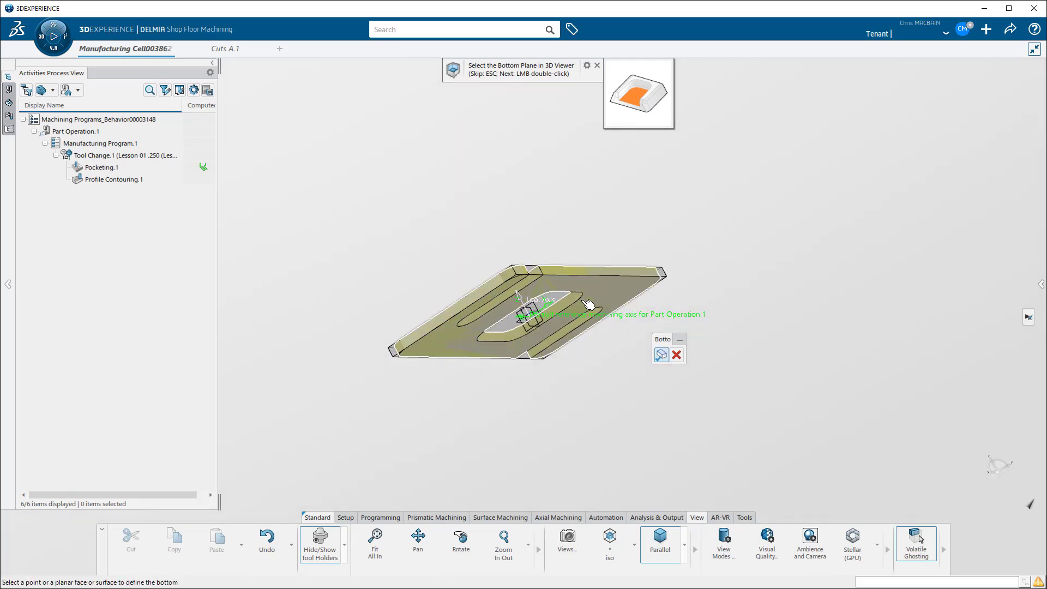
left_click(587, 299)
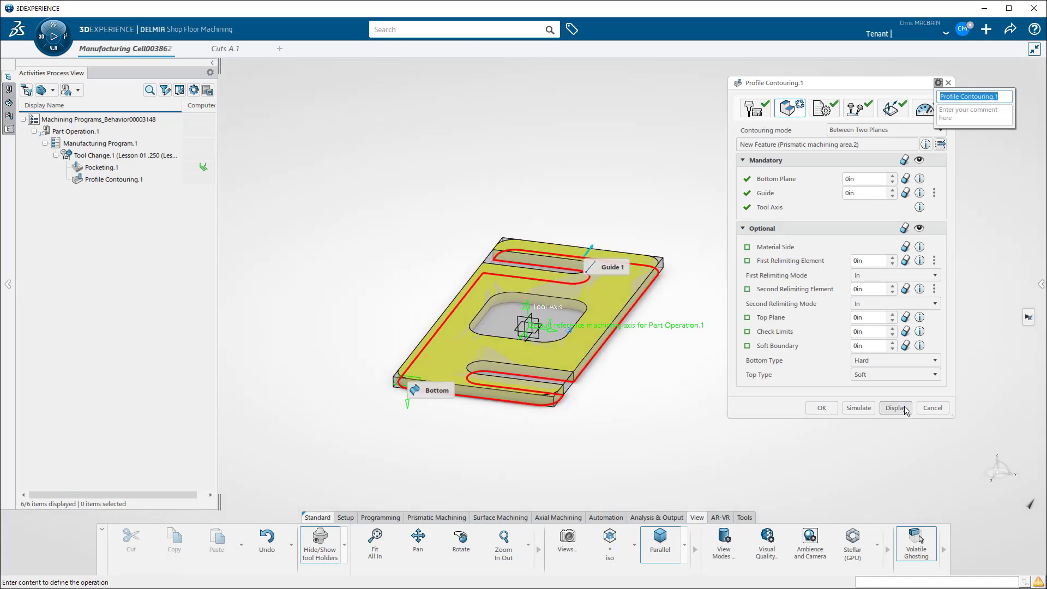
left_click(895, 408)
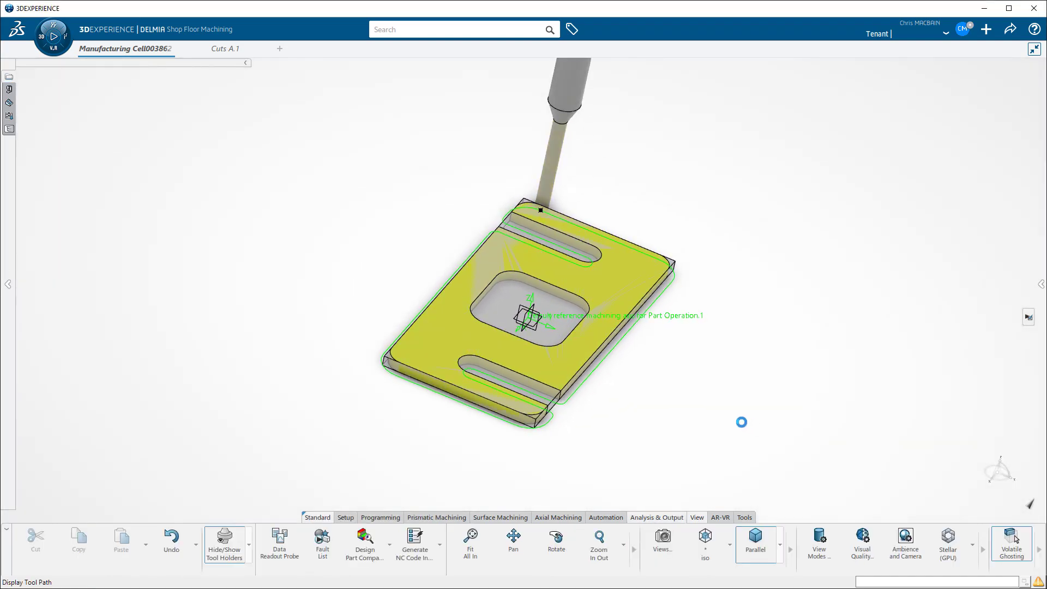
key("Escape")
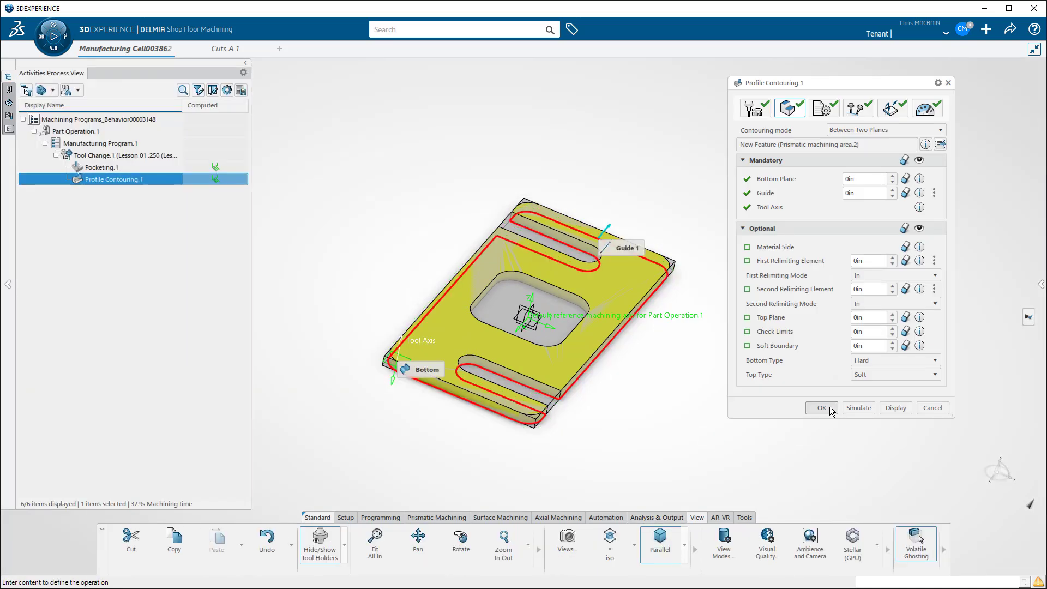
Accept the profile contouring operation and play the simulation of Manufacturing Program.1 with material removal enabled, exiting after inspecting the cut part
left_click(829, 406)
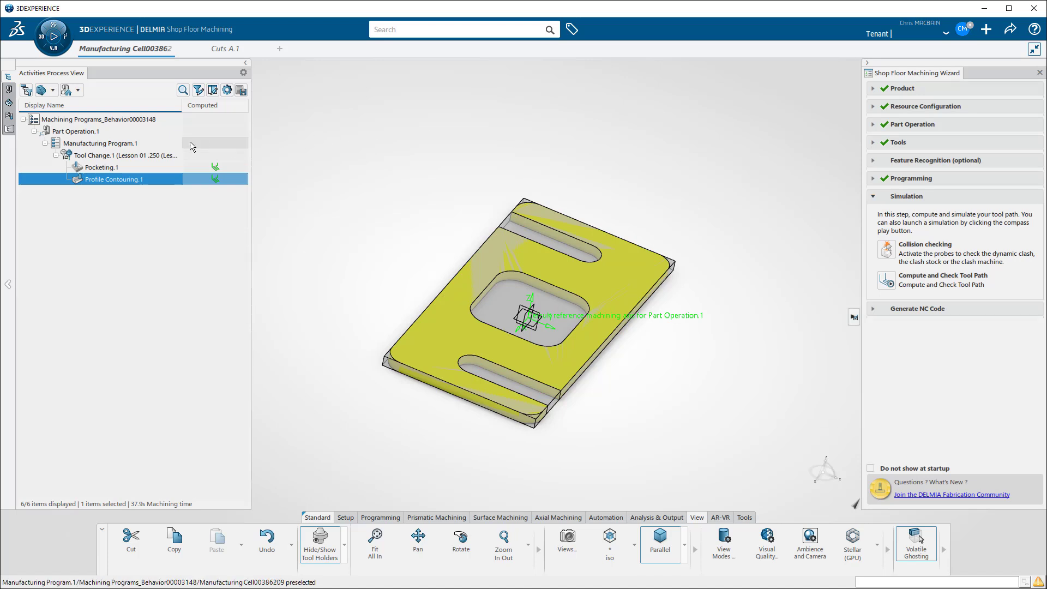
left_click(121, 144)
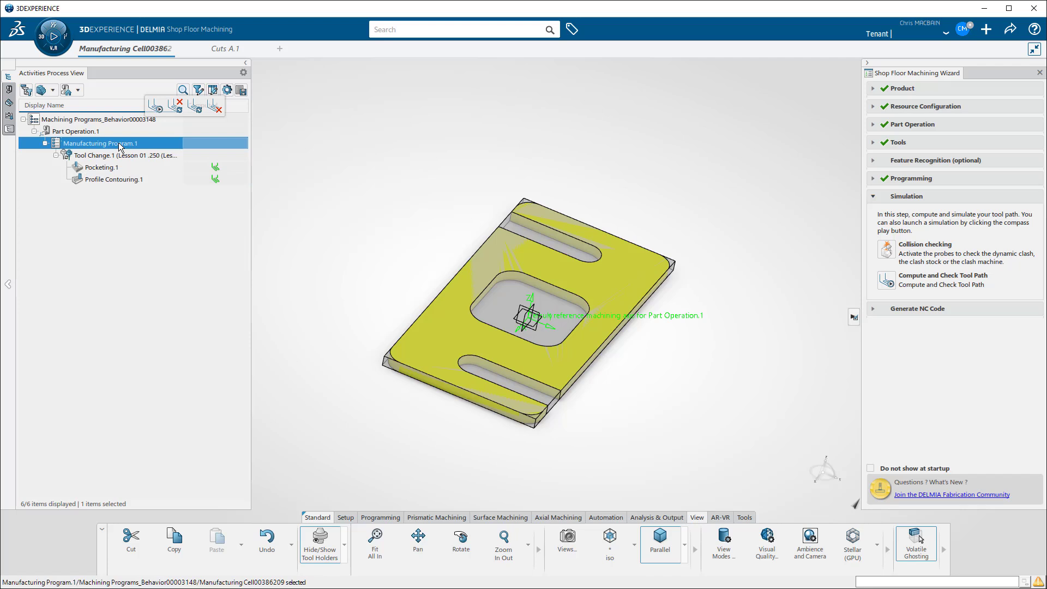
left_click(155, 112)
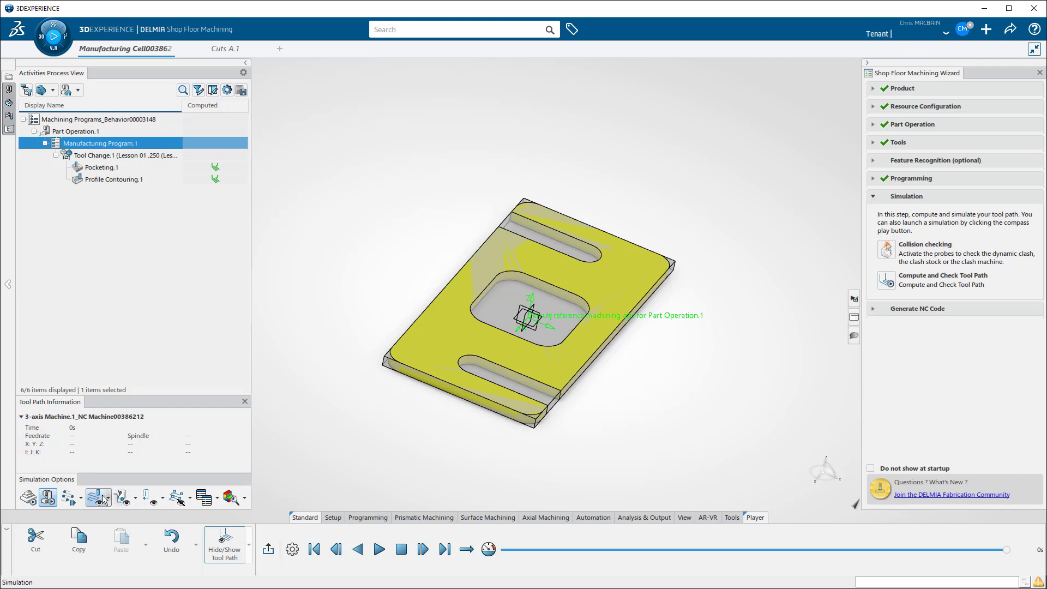
left_click(28, 498)
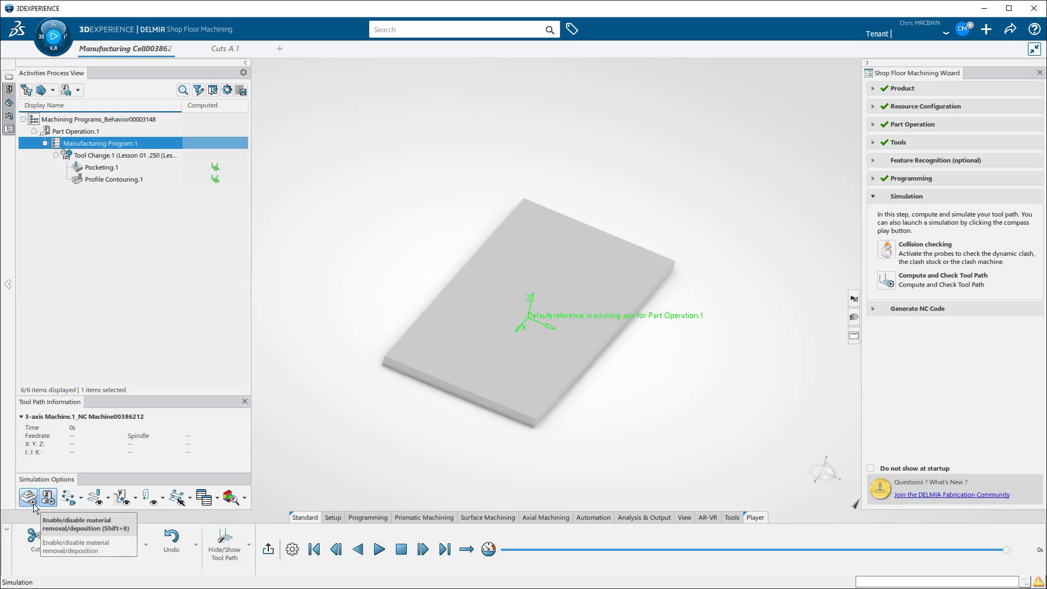
left_click(379, 550)
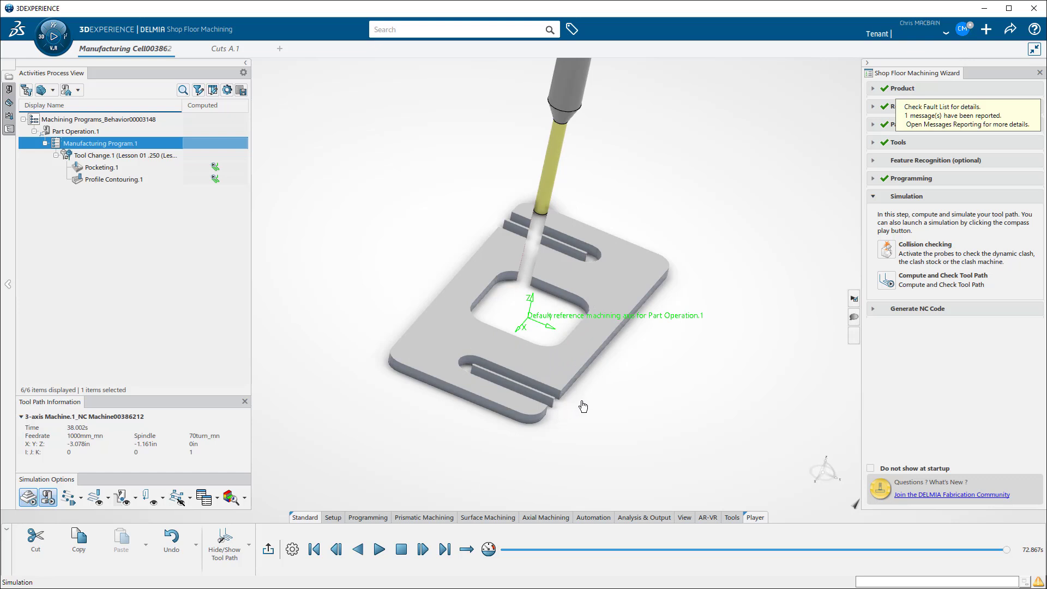
middle_click_drag(585, 399, 532, 397)
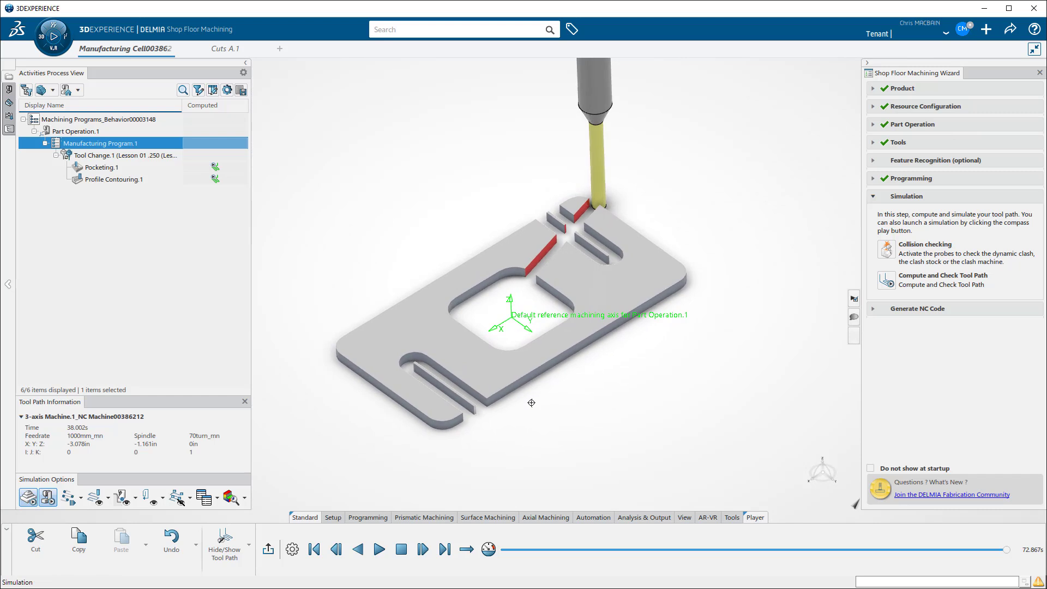
left_click(269, 550)
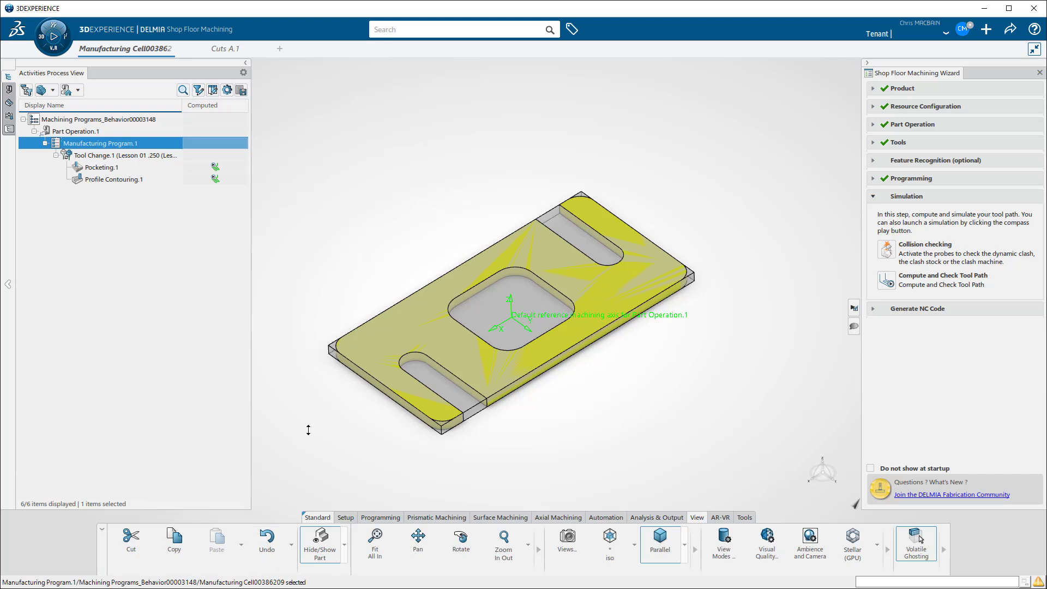
Reopen Pocketing.1 and activate its approach macro as Axial along with a retract macro, and accept the operation
left_click(110, 168)
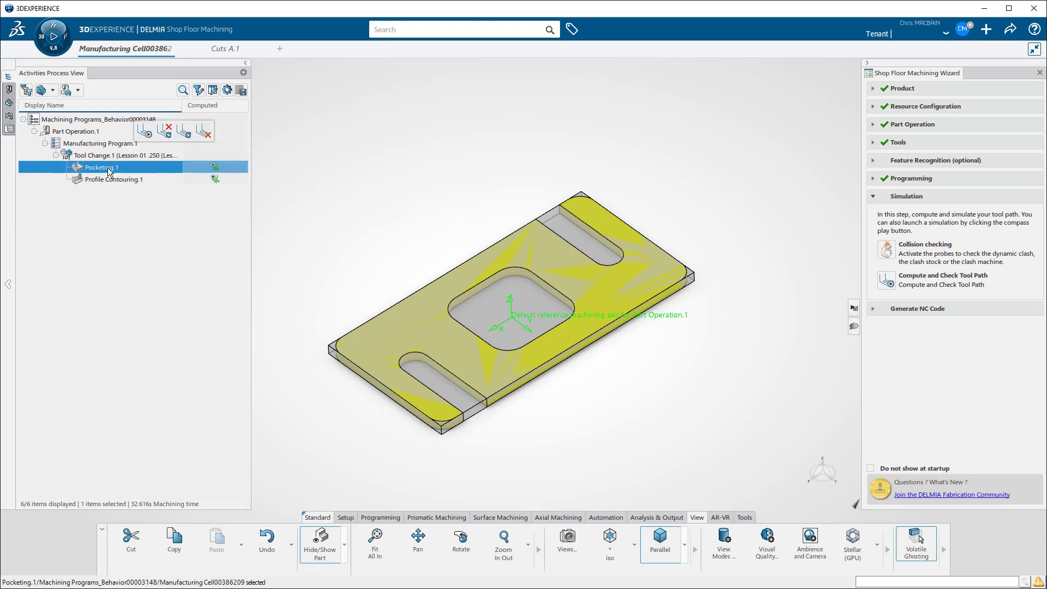
double_click(110, 170)
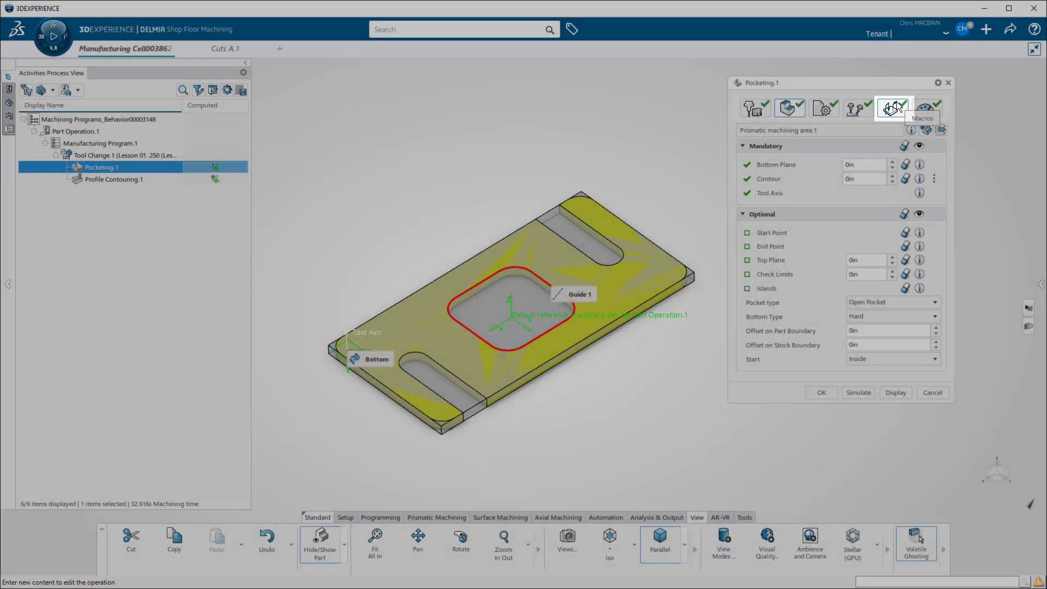
left_click(897, 107)
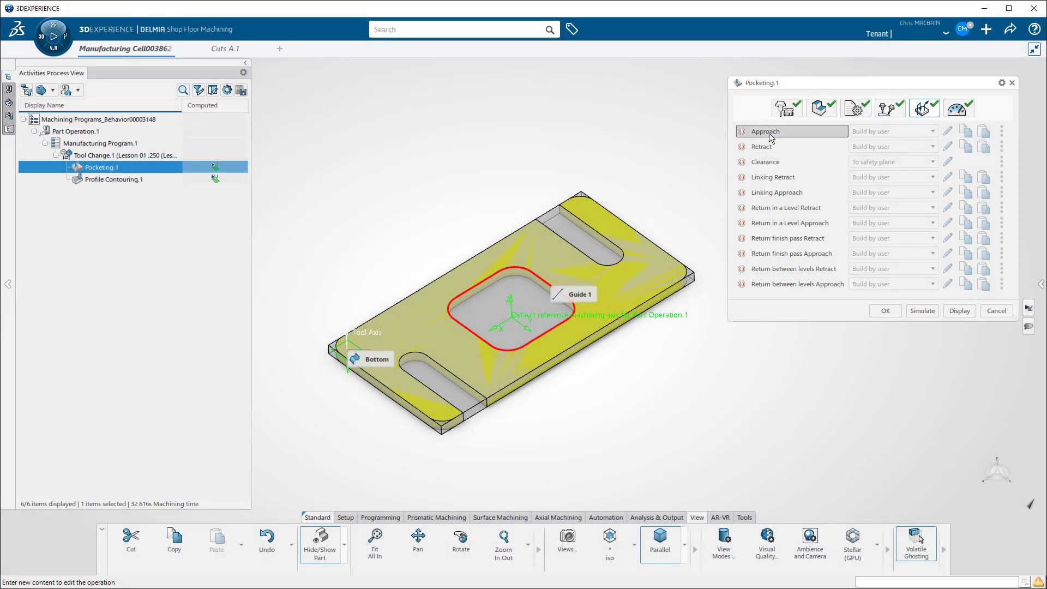
left_click(828, 130)
left_click(875, 132)
left_click(862, 174)
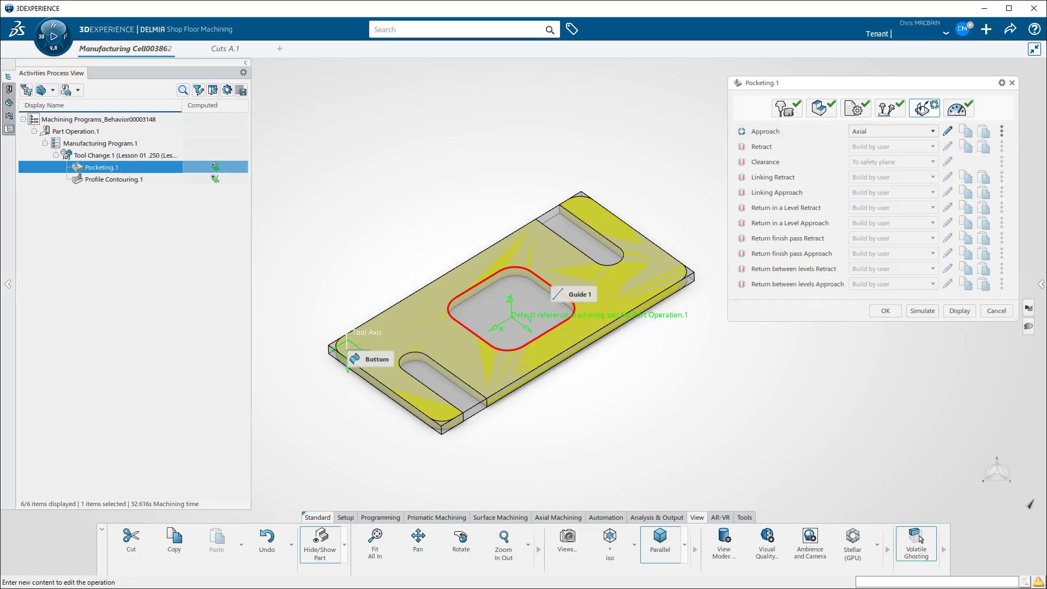
left_click(791, 147)
left_click(895, 147)
left_click(857, 200)
left_click(875, 311)
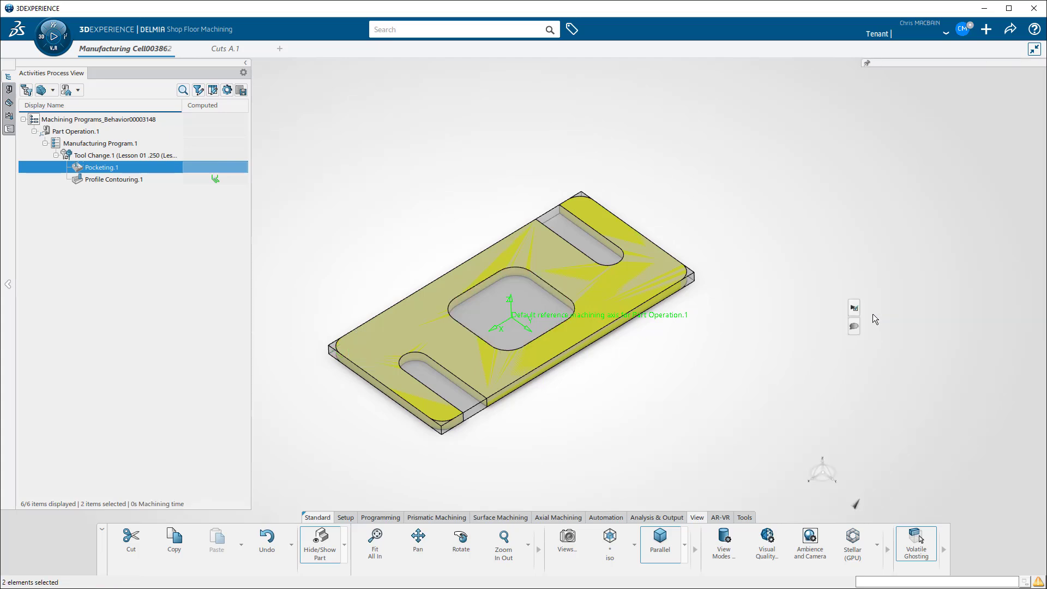
Activate the approach and retract macros of Profile Contouring.1, choosing a mode for each, and accept the operation
left_click(142, 180)
double_click(143, 179)
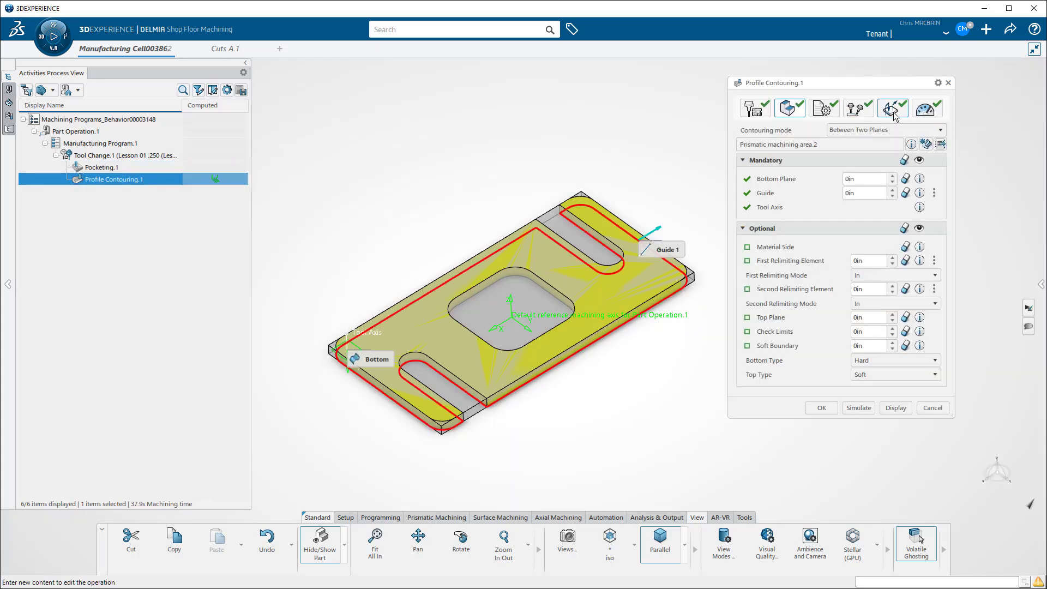
left_click(923, 108)
left_click(853, 134)
left_click(861, 185)
left_click(793, 147)
left_click(877, 147)
left_click(872, 199)
left_click(884, 311)
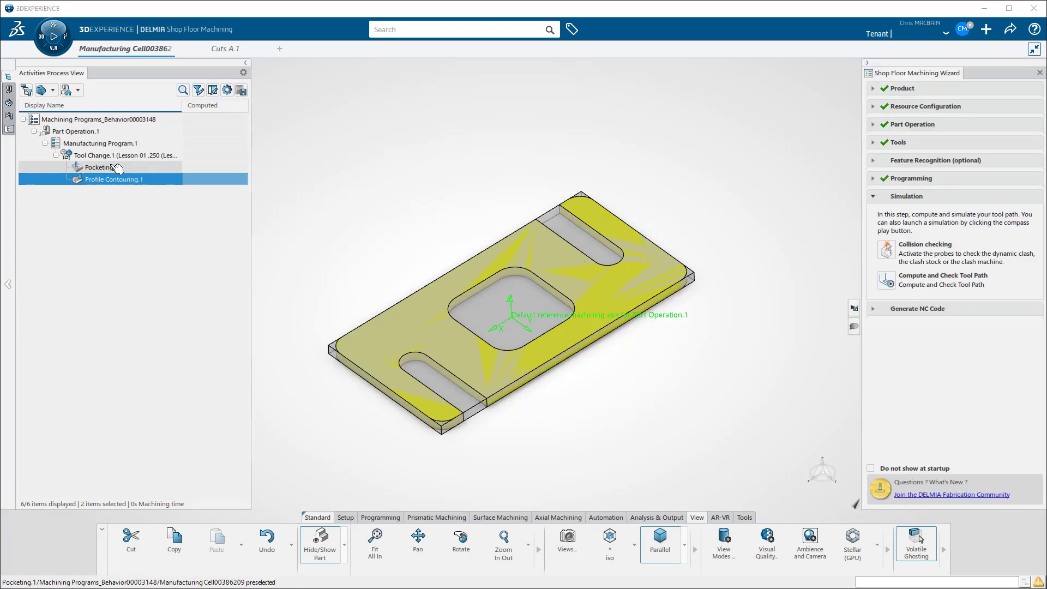
Recompute Manufacturing Program.1 with the new macros and play its material removal simulation
left_click(129, 144)
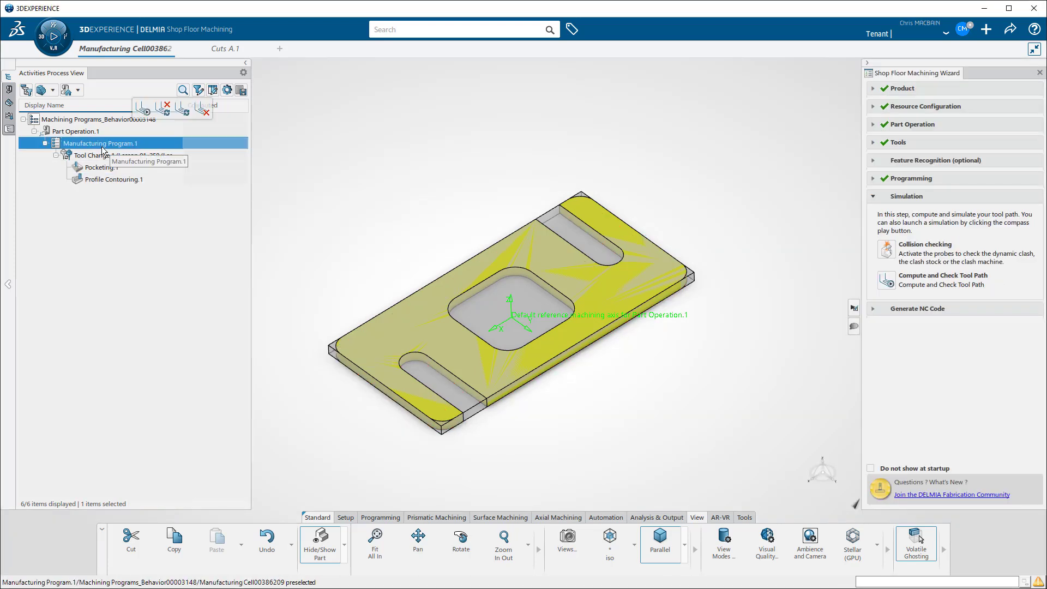
left_click(141, 108)
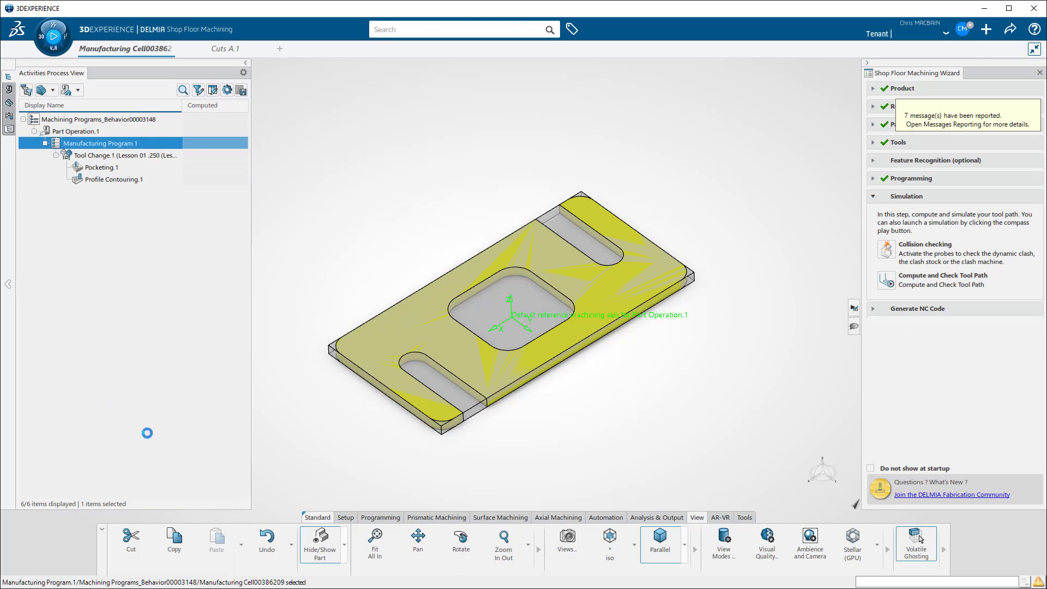
left_click(380, 549)
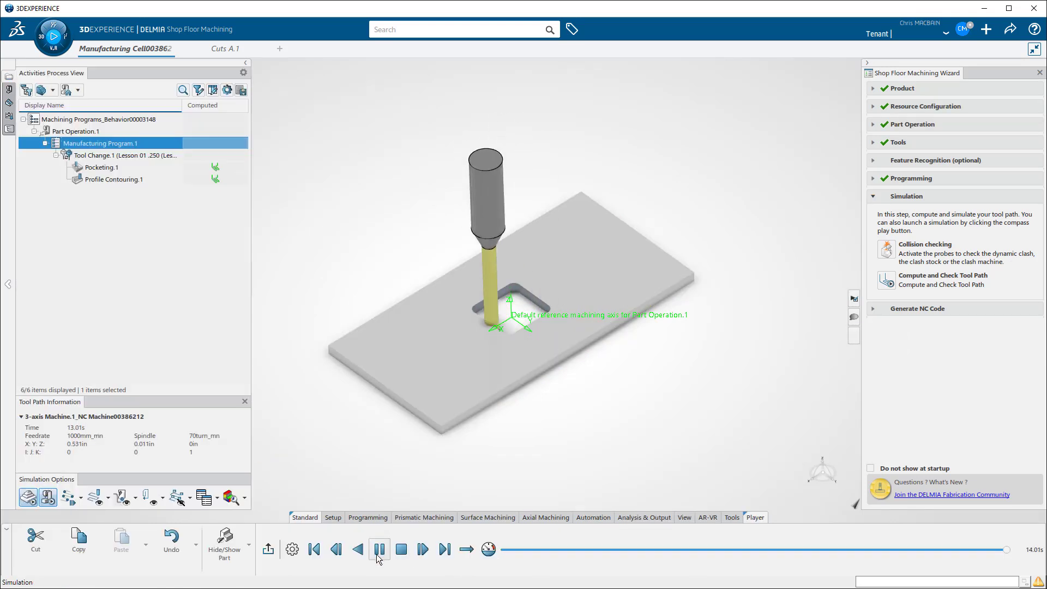